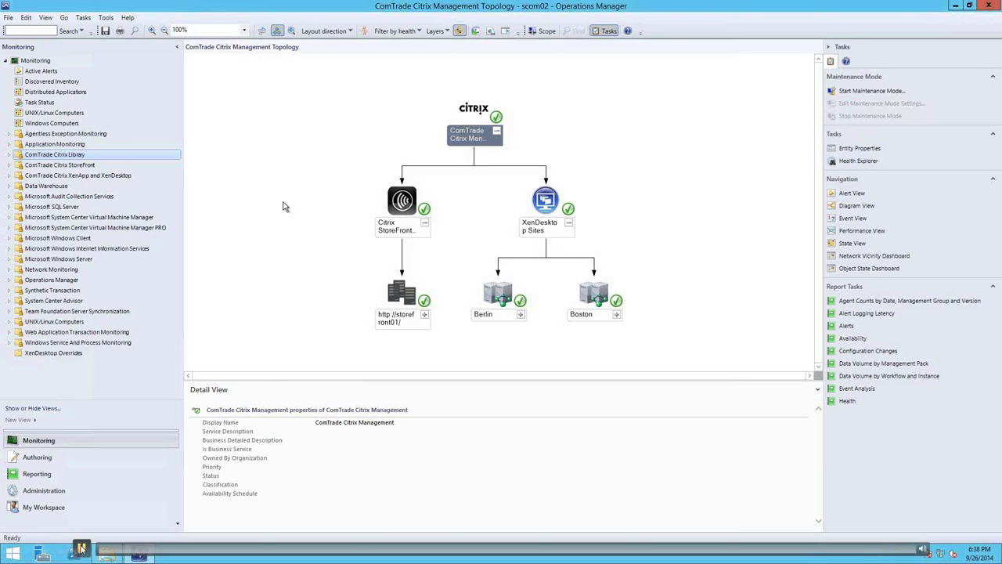
# Open the Session Alerts view under ComTrade Citrix XenApp and XenDesktop and read the active XenDesktop Session CPU Utilization alert's description
pyautogui.click(10, 176)
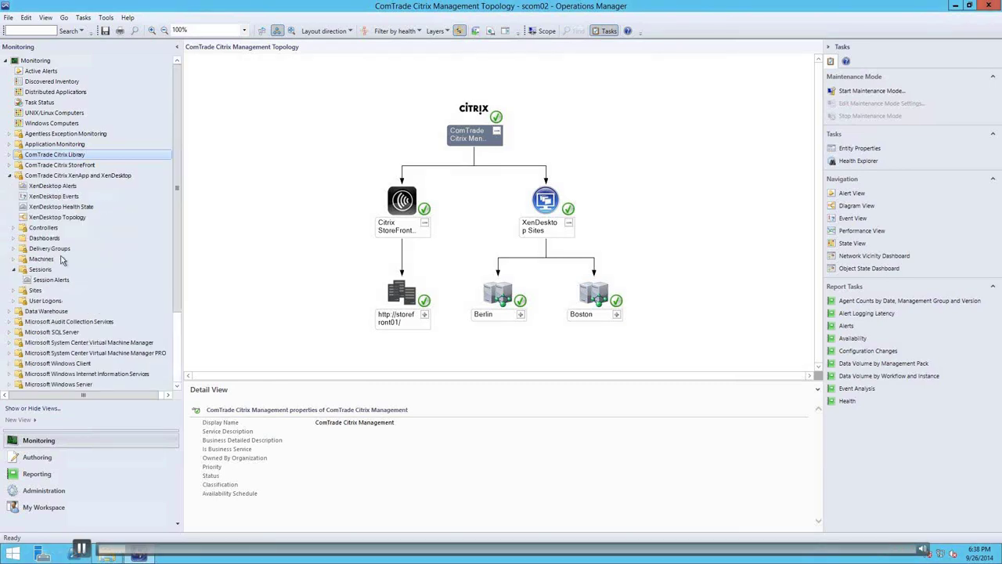
pyautogui.click(59, 282)
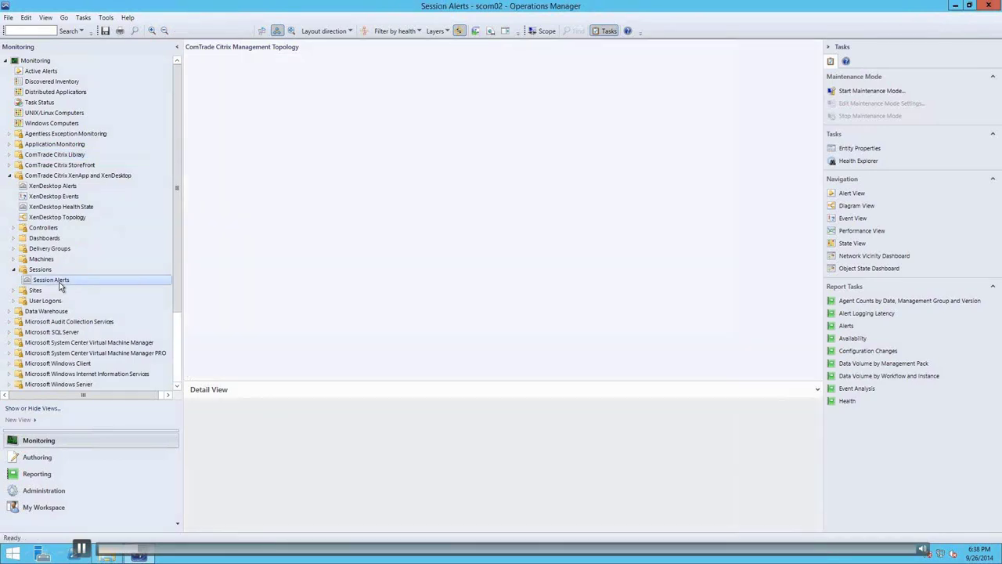
pyautogui.click(244, 114)
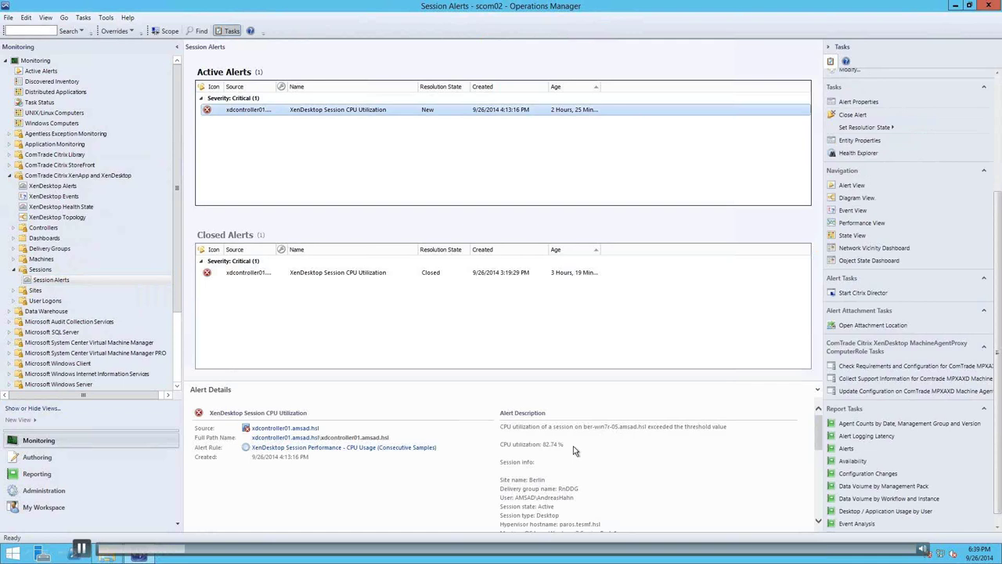
pyautogui.moveTo(818, 433); pyautogui.dragTo(818, 440)
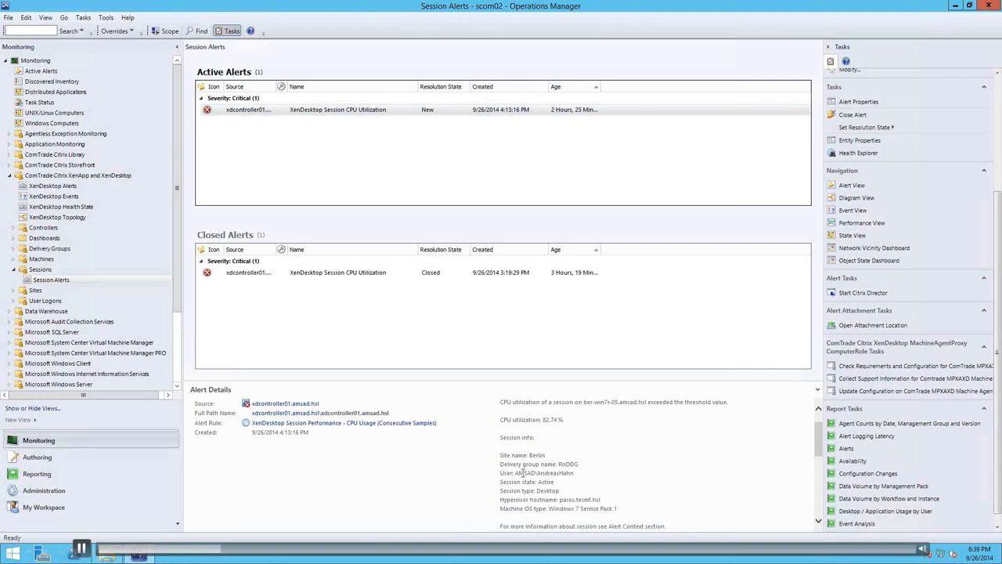
# Copy the affected user's account name from the alert description into the manual user field of a Desktop / Application Usage by User report
pyautogui.moveTo(516, 472); pyautogui.dragTo(566, 472)
pyautogui.hotkey('ctrl', 'c')
pyautogui.click(881, 511)
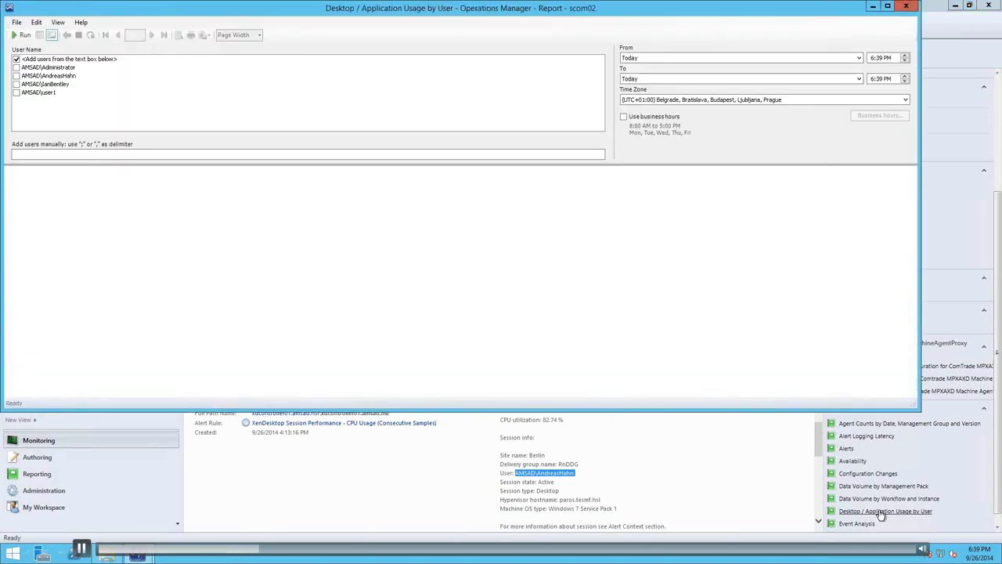
pyautogui.click(421, 155)
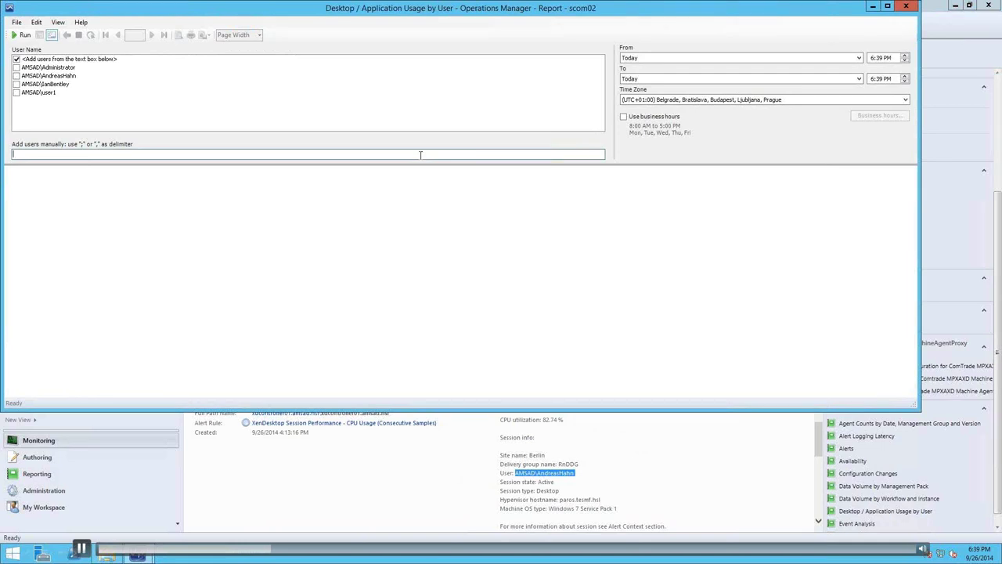
pyautogui.hotkey('ctrl', 'v')
# Set the report's start date to Sunday, September 21, 2014, and run the report
pyautogui.click(698, 56)
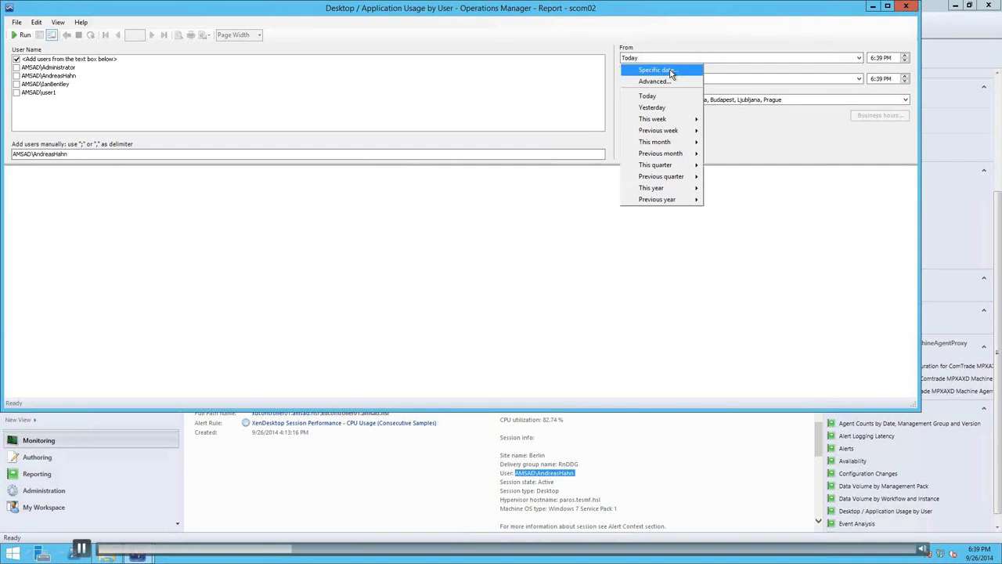
pyautogui.click(671, 74)
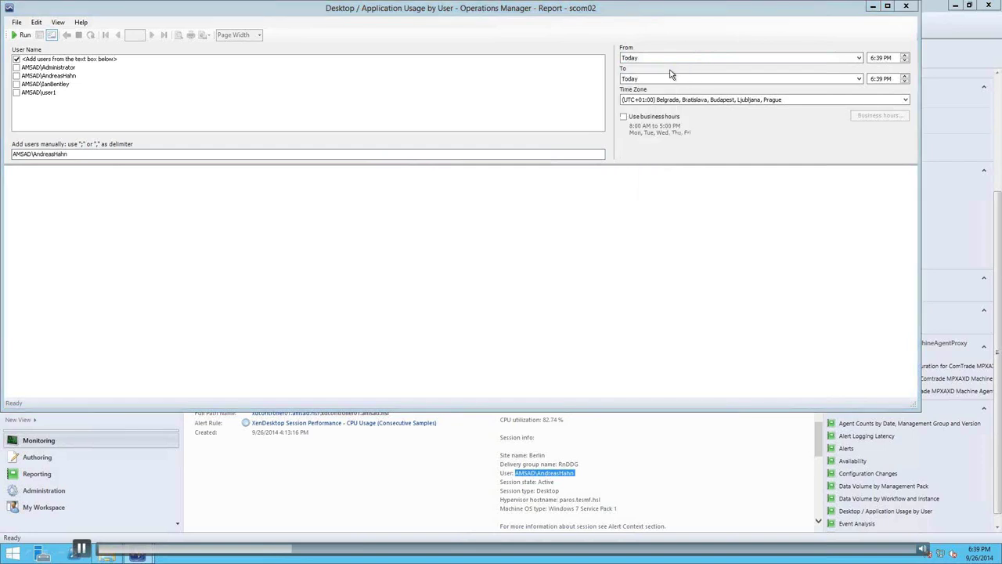
pyautogui.click(724, 71)
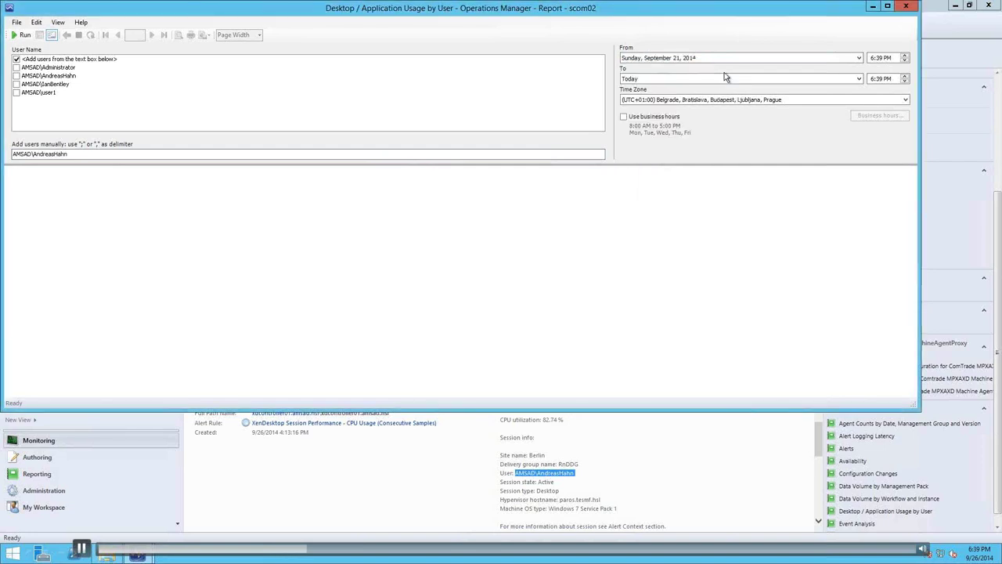
pyautogui.click(25, 36)
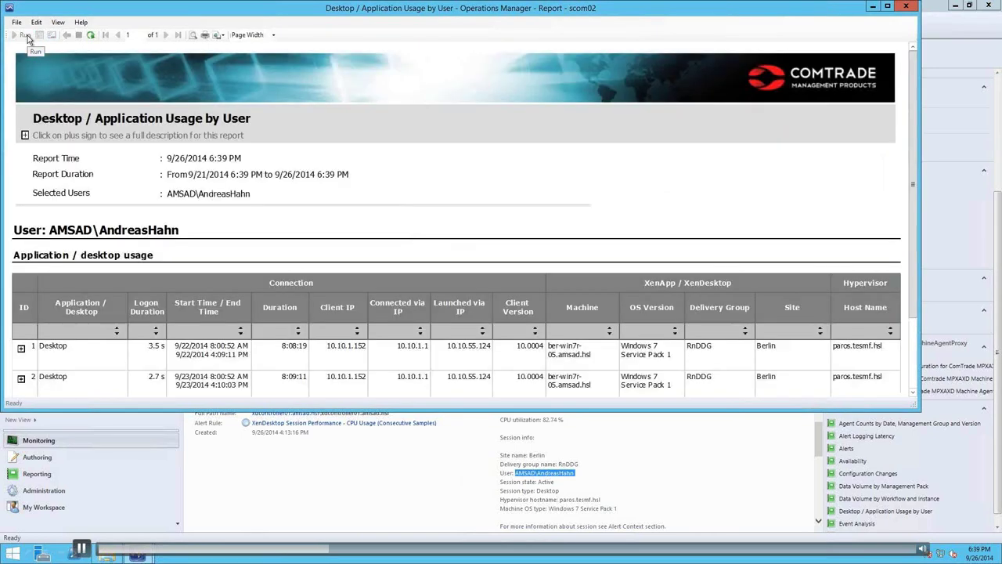
# Maximize the report, expand desktop session 4, and examine its Session Performance charts for CPU, memory, threads and handles
pyautogui.click(889, 7)
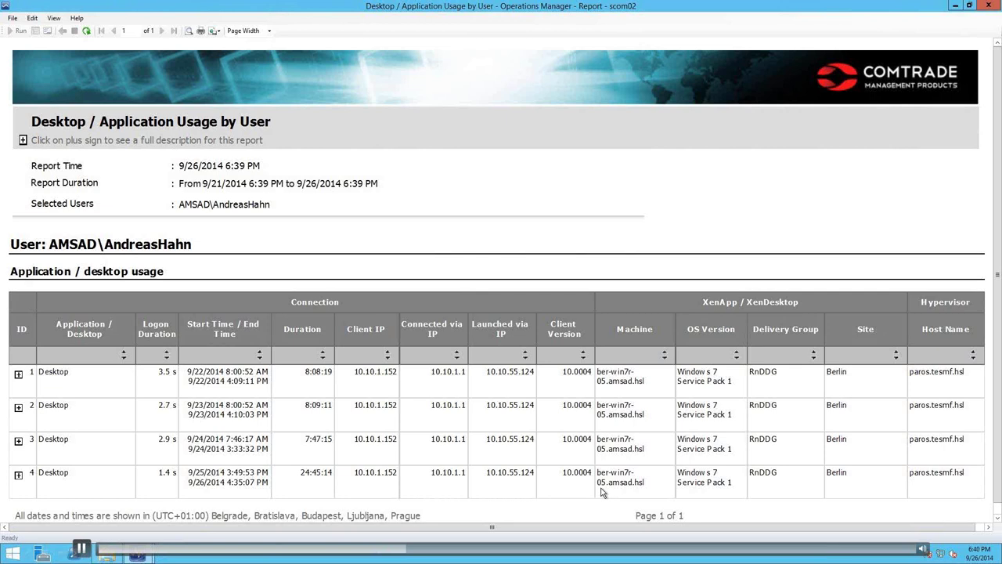
pyautogui.click(18, 475)
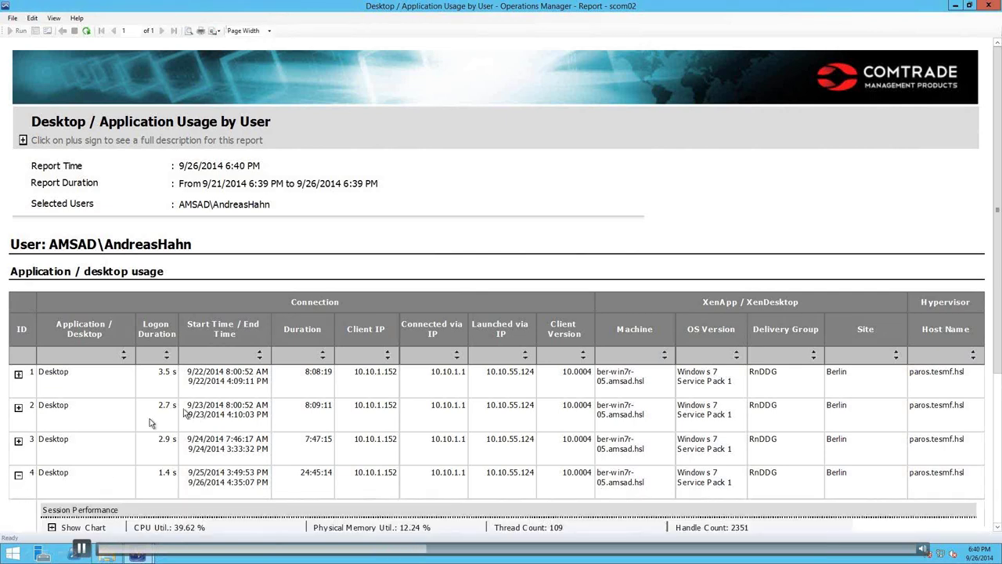
pyautogui.scroll(-1, 151, 422)
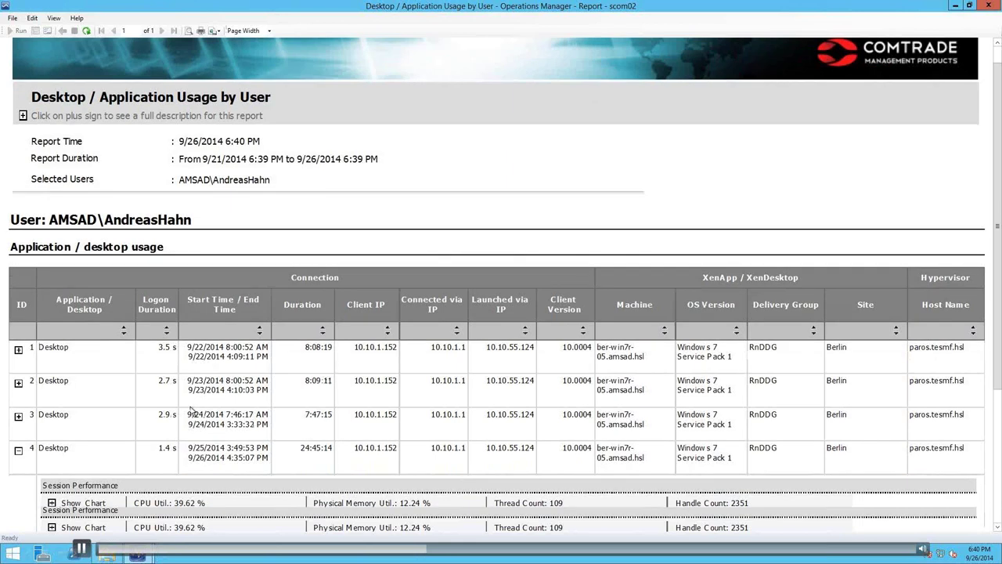
pyautogui.scroll(-3, 191, 409)
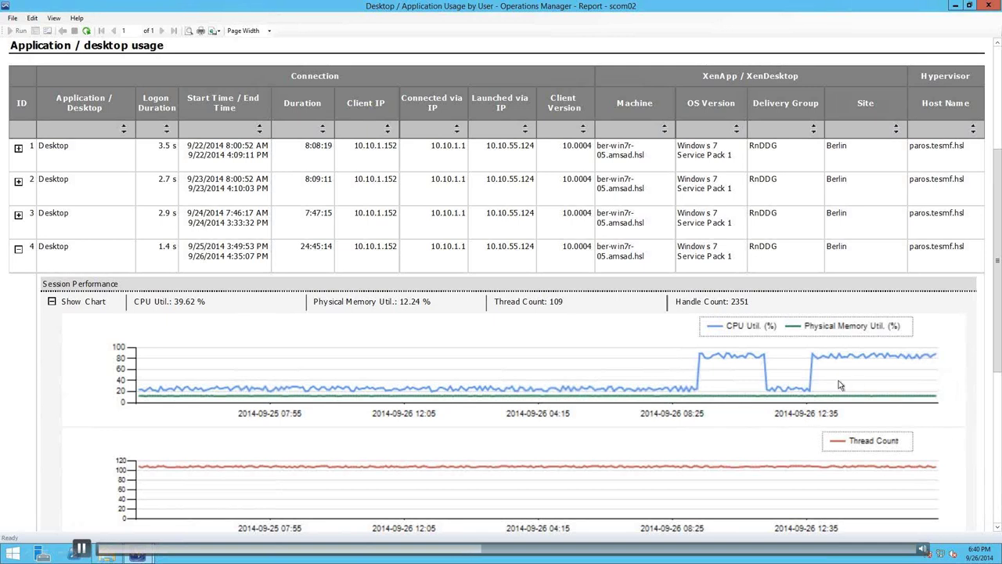
pyautogui.scroll(-1, 840, 385)
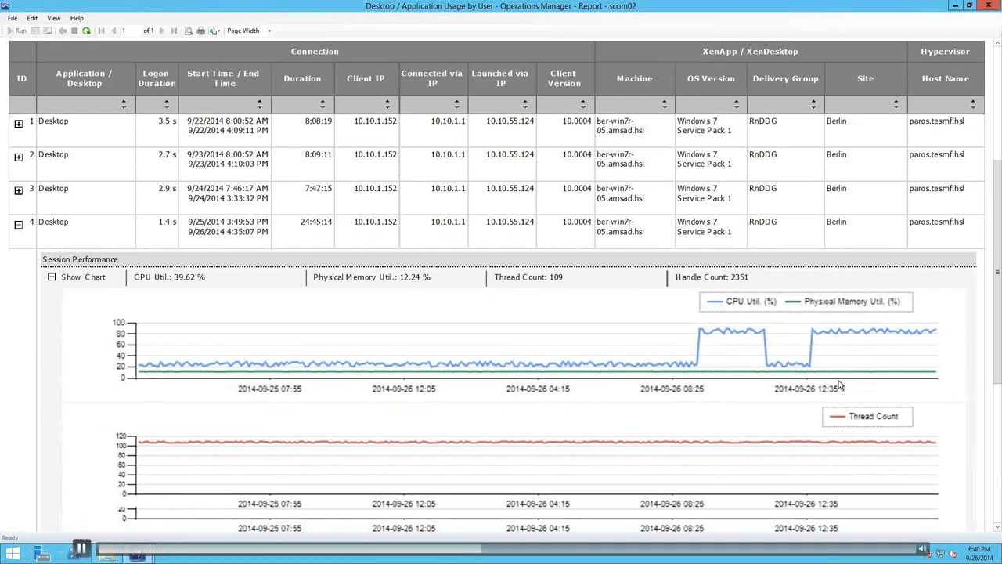
pyautogui.scroll(-1, 839, 385)
pyautogui.scroll(-4, 839, 385)
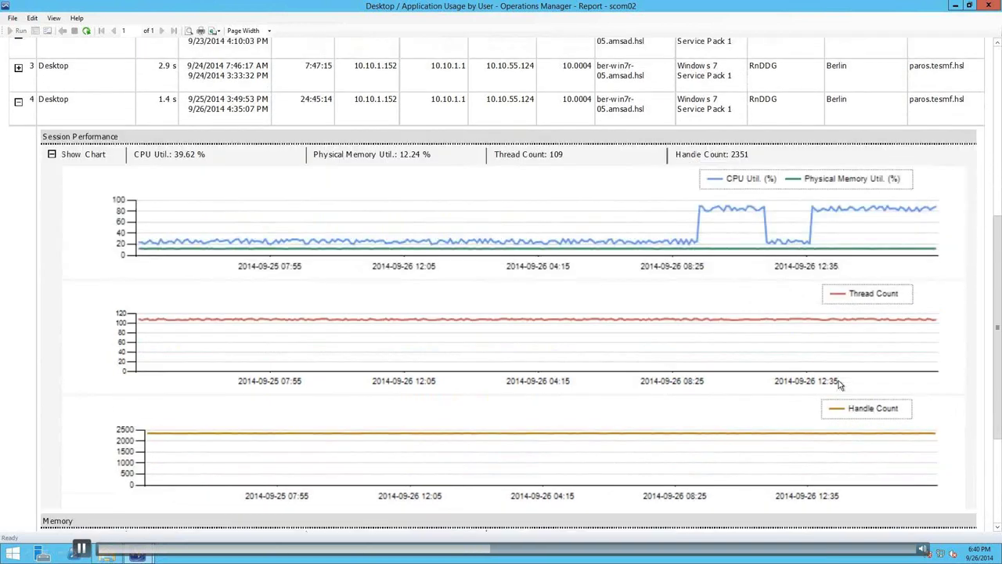
pyautogui.scroll(-2, 840, 385)
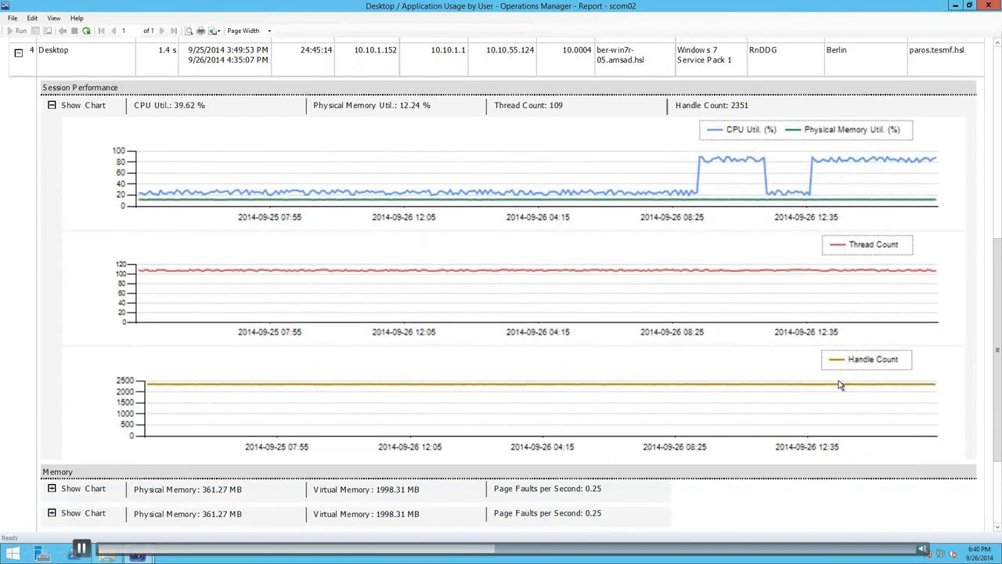
pyautogui.scroll(-1, 840, 386)
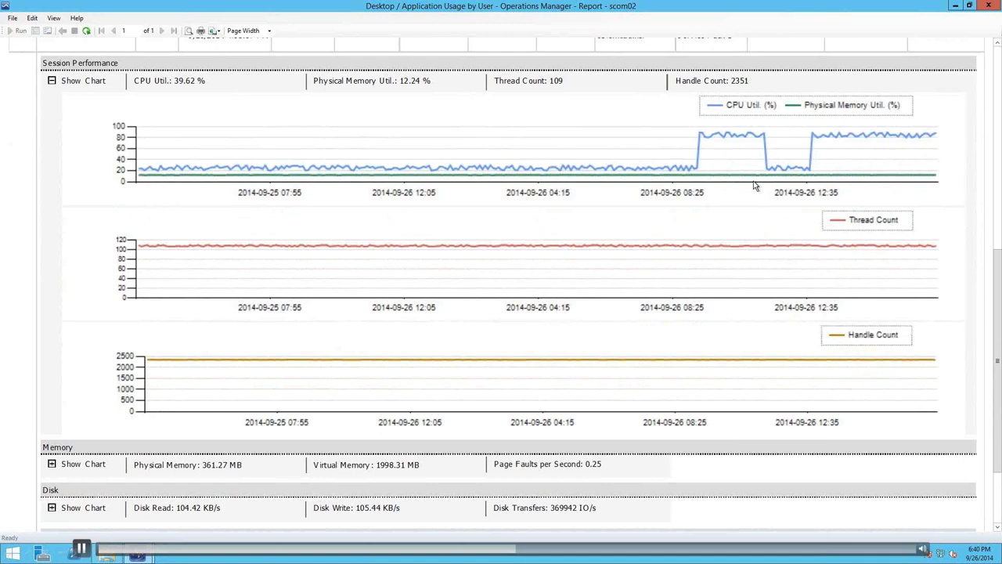
# Expand session 4's Memory chart and review physical memory, virtual memory and page faults
pyautogui.click(51, 464)
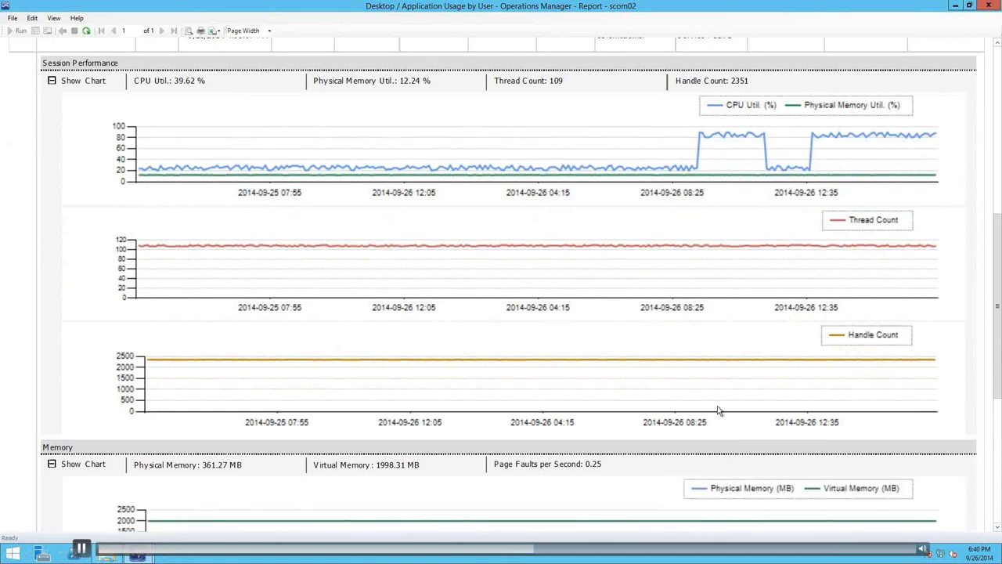
pyautogui.scroll(-1, 718, 409)
pyautogui.scroll(-4, 718, 410)
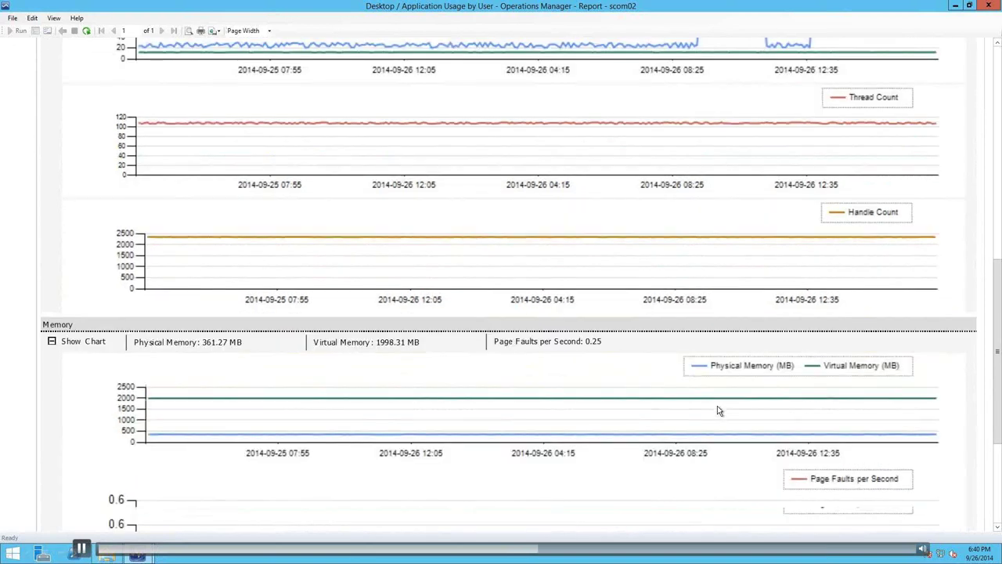
pyautogui.scroll(-3, 719, 410)
pyautogui.scroll(-2, 717, 407)
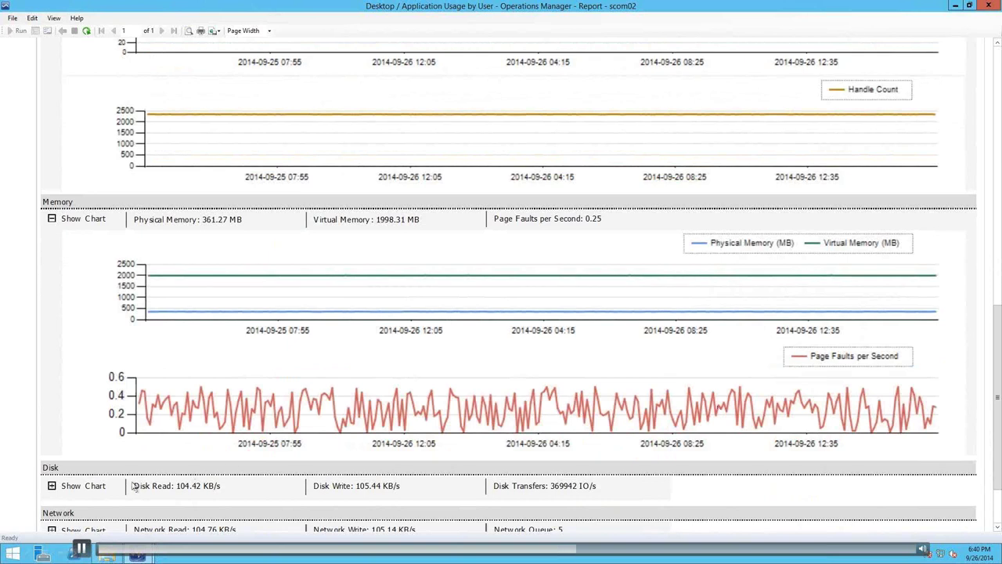
# Expand session 4's Disk and Network charts and review the read, write, transfer and queue trends
pyautogui.click(52, 487)
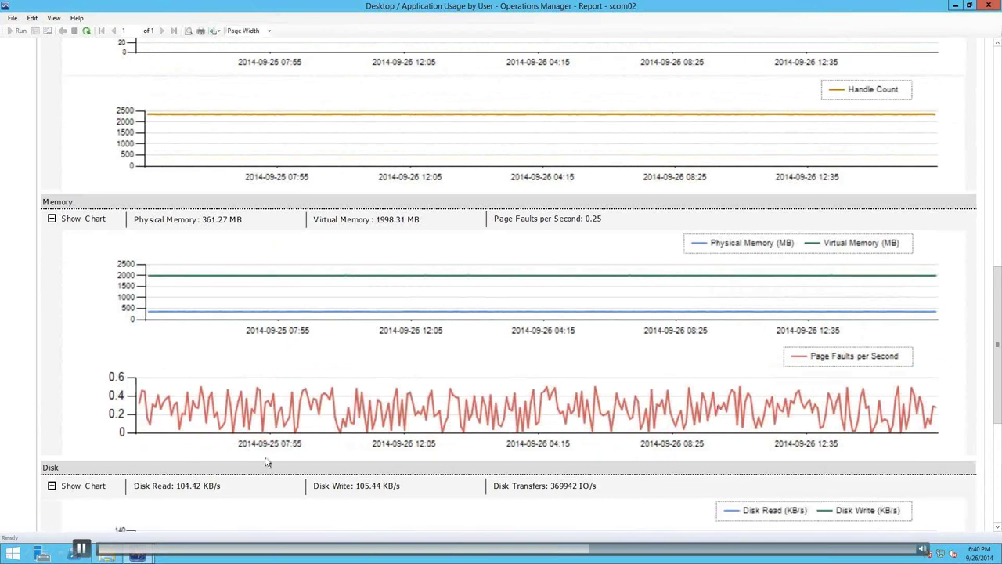
pyautogui.scroll(-1, 266, 462)
pyautogui.scroll(-2, 265, 462)
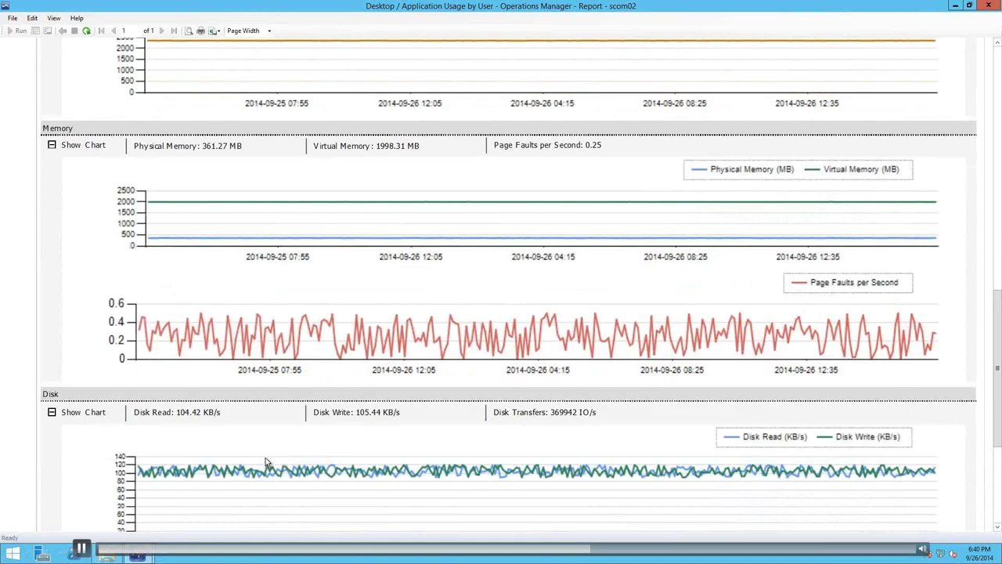
pyautogui.scroll(-4, 266, 460)
pyautogui.scroll(-4, 265, 460)
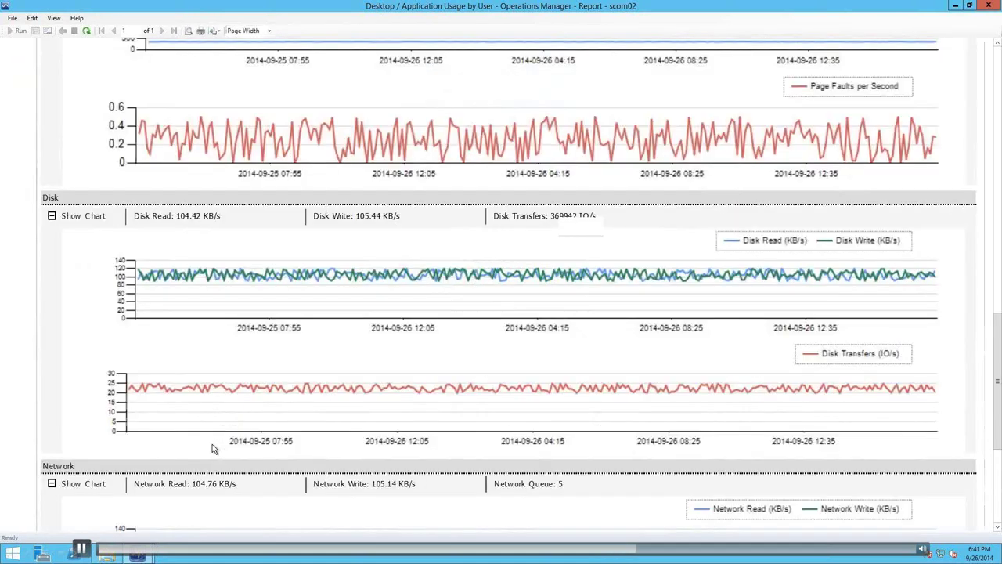
pyautogui.scroll(-3, 212, 444)
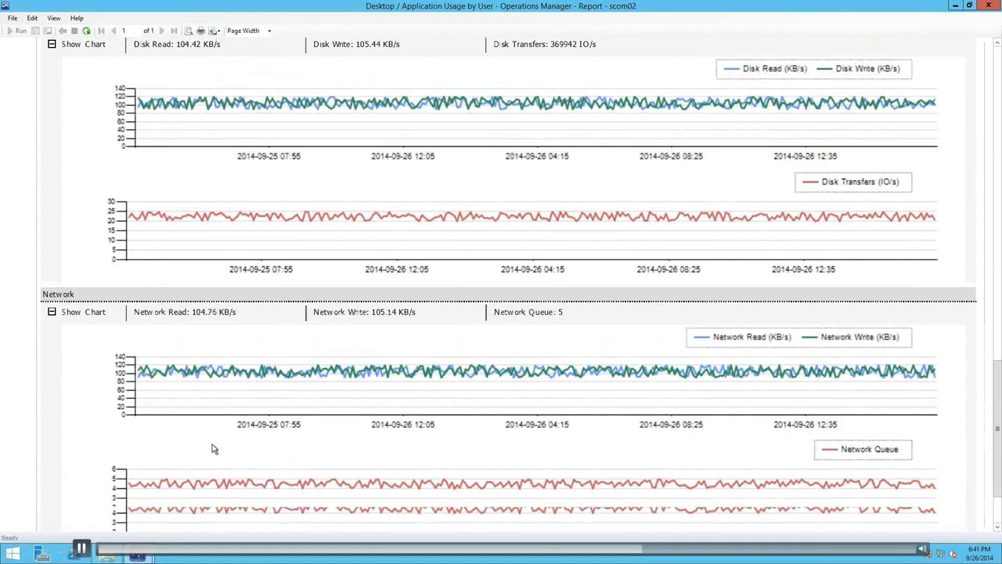
pyautogui.scroll(-2, 212, 444)
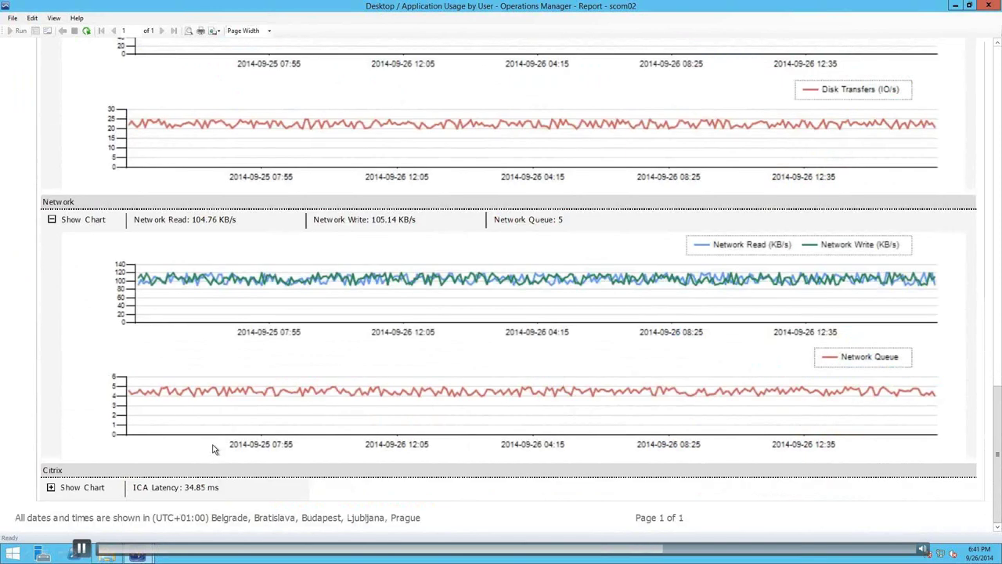
# Expand the Citrix ICA Latency chart for session 4, and return to the session's CPU utilization chart
pyautogui.click(51, 487)
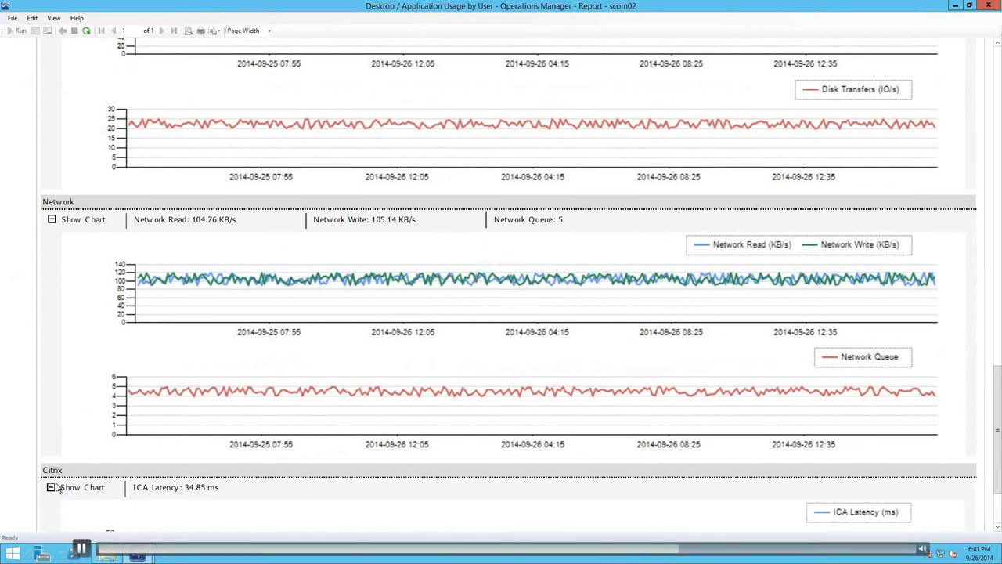
pyautogui.scroll(-3, 55, 487)
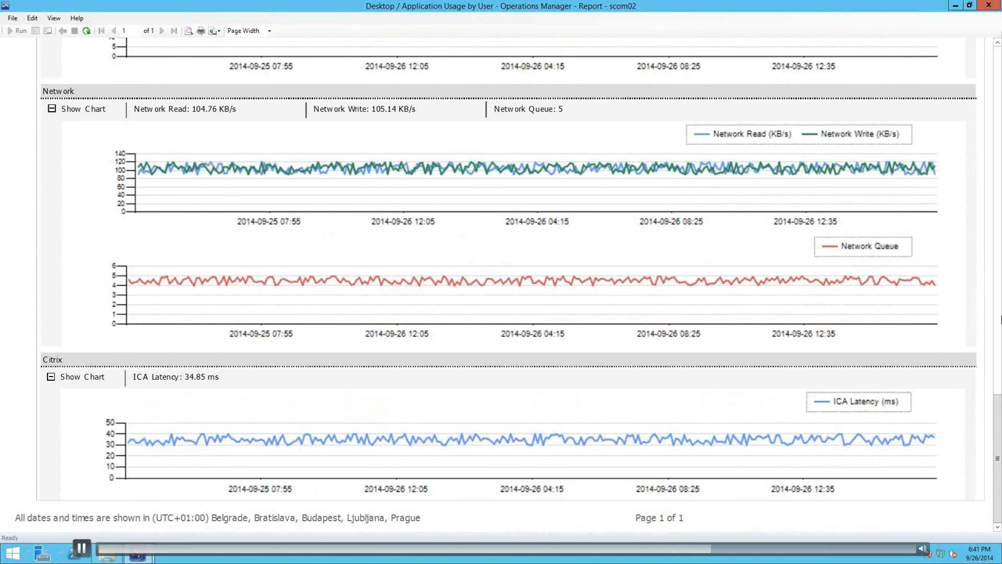
pyautogui.click(1000, 319)
pyautogui.scroll(5, 795, 183)
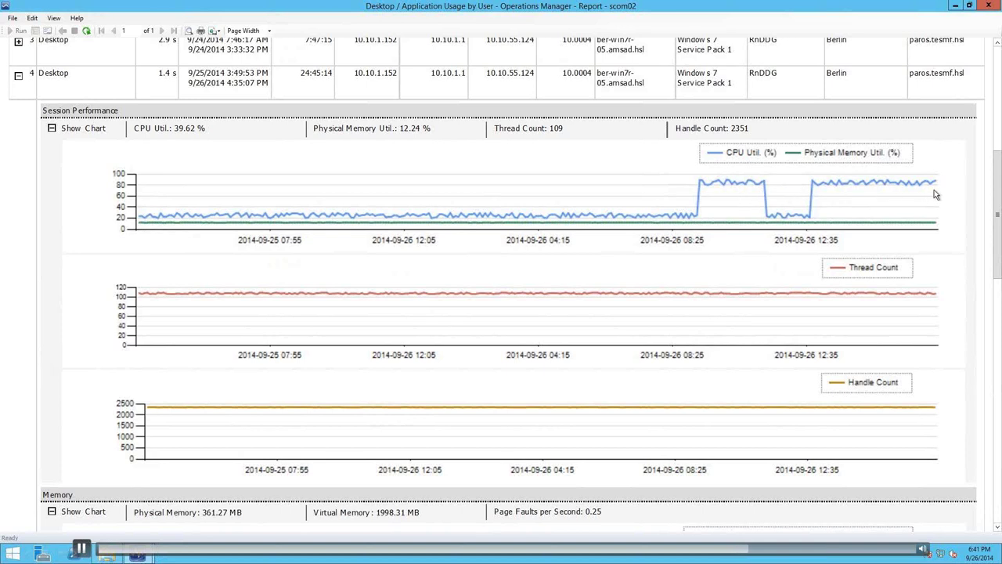
# Minimize the report and start Citrix Director from the active XenDesktop Session CPU Utilization alert
pyautogui.click(956, 6)
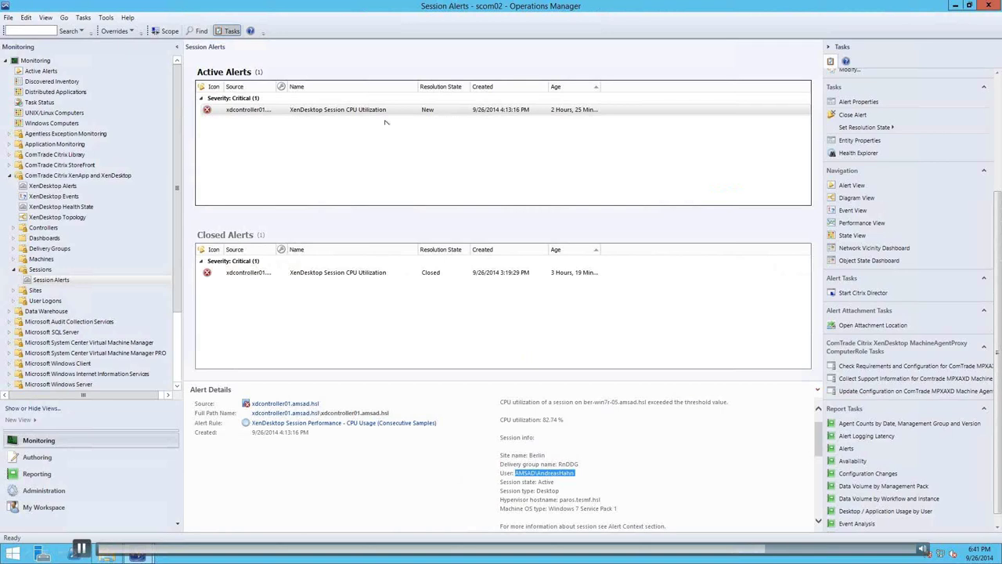
pyautogui.click(329, 116)
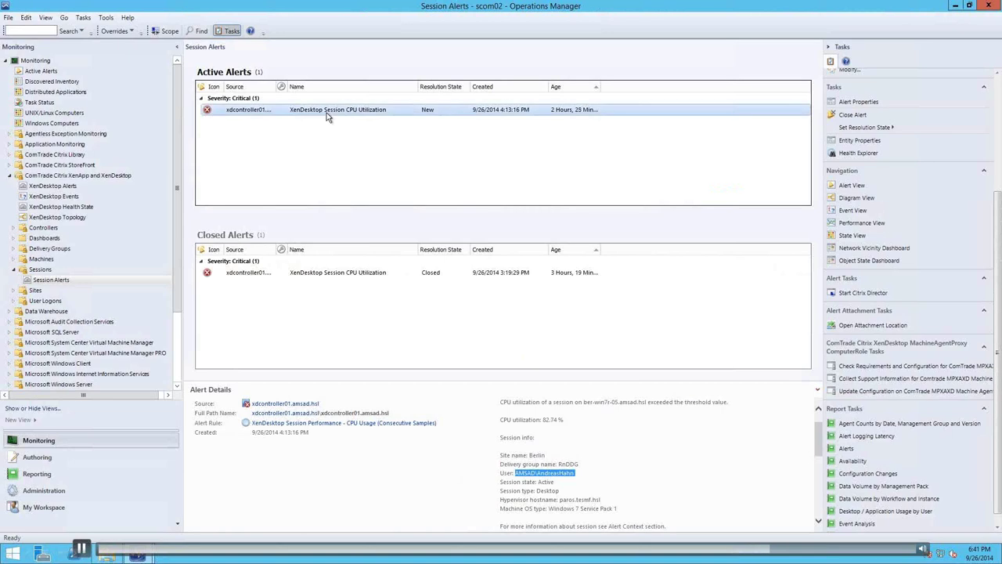
pyautogui.click(843, 295)
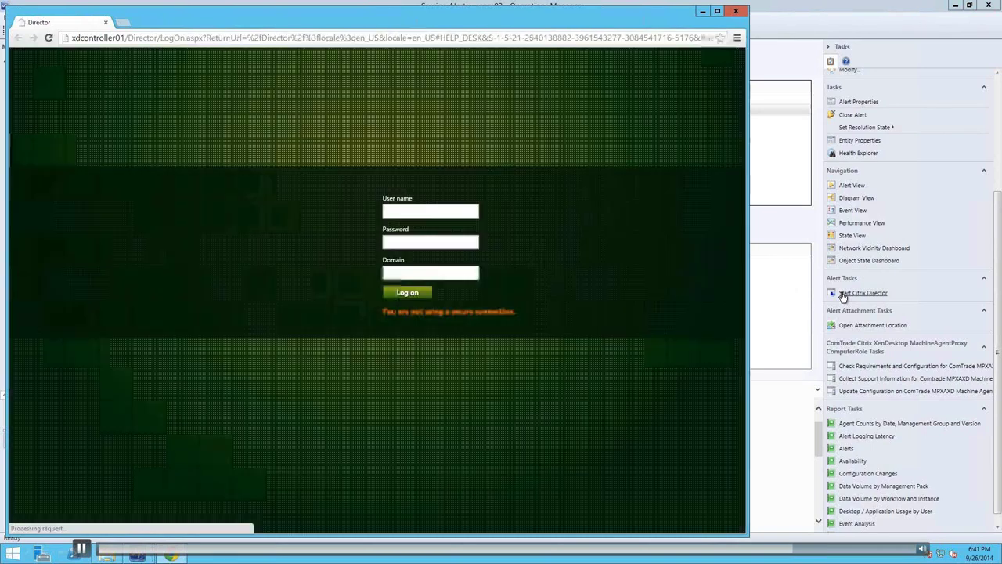
# Log on to Citrix Director with the administrator's user name and the account password
pyautogui.click(443, 210)
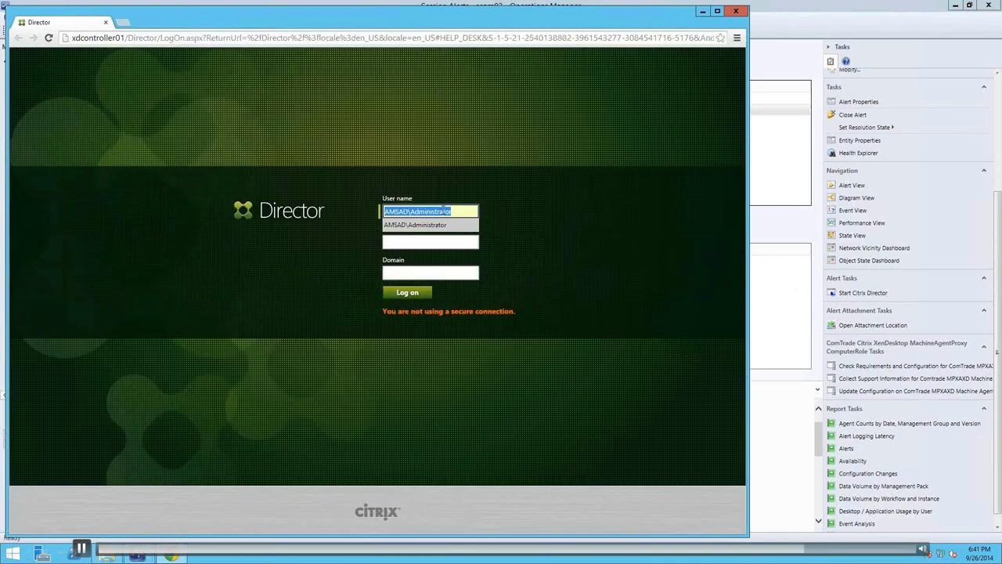
pyautogui.press('Tab')
pyautogui.write('***************')
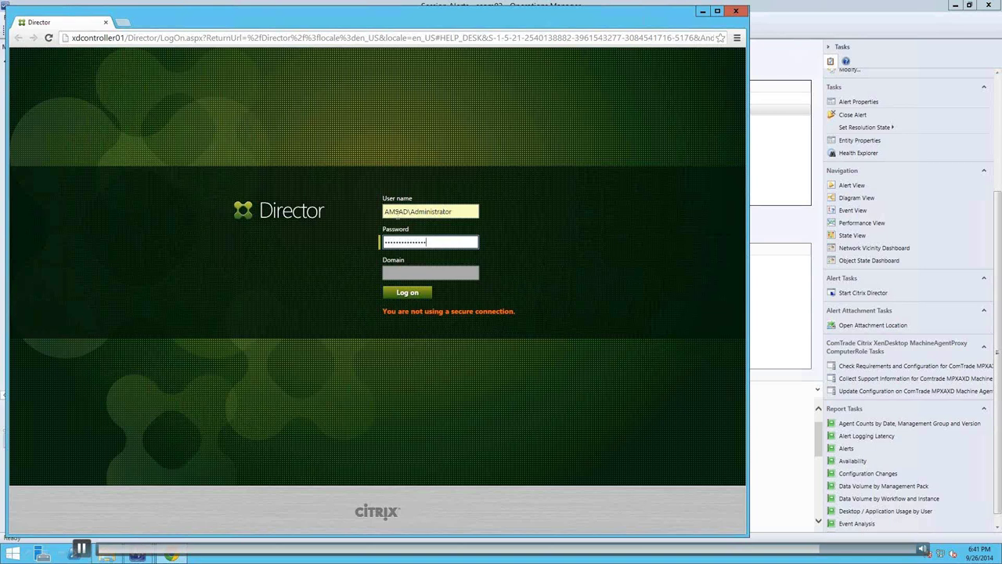
pyautogui.click(419, 294)
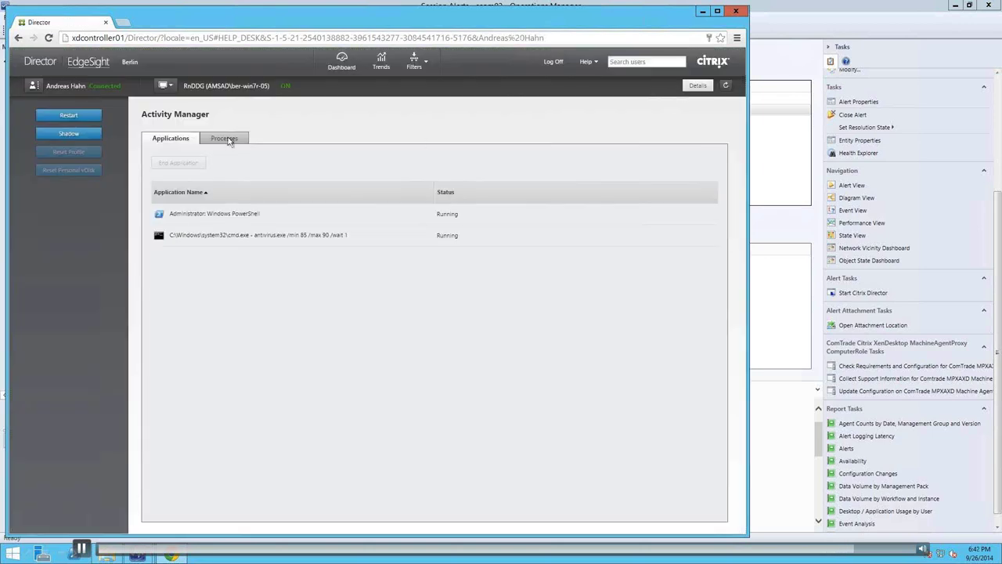
# Show the virtual desktop's processes in Activity Manager, select antivirus.exe, and close the Director window
pyautogui.click(224, 139)
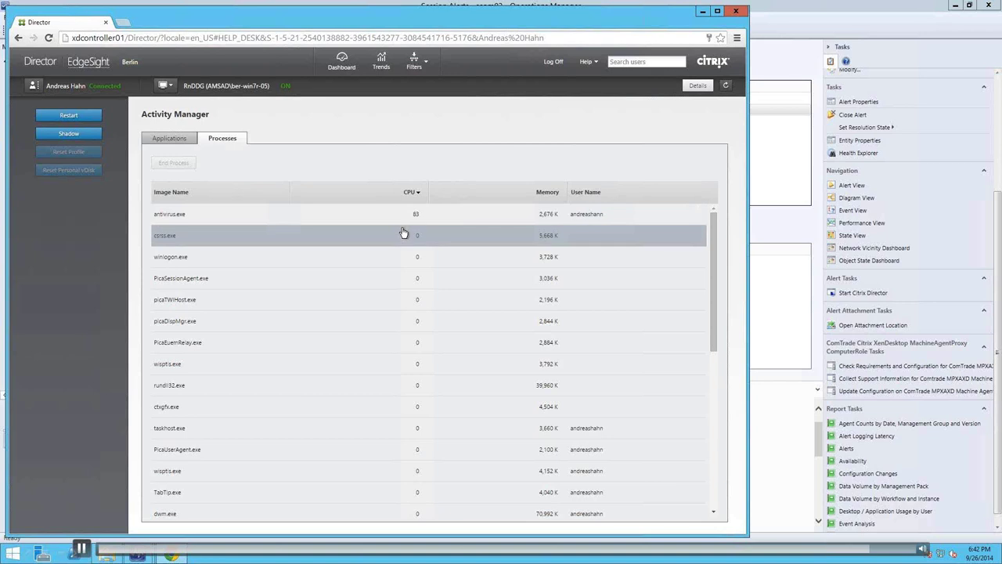
pyautogui.click(385, 222)
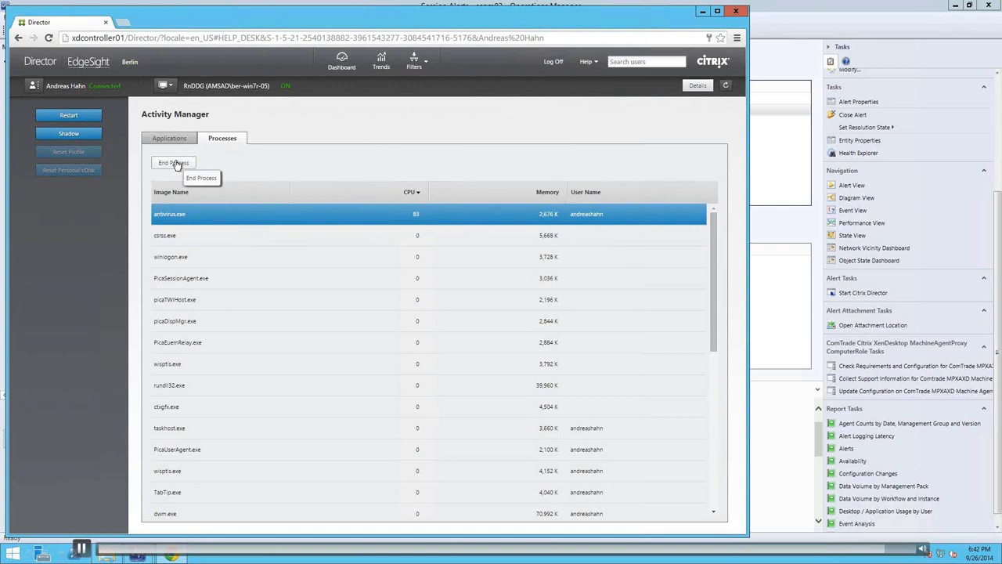
pyautogui.click(734, 11)
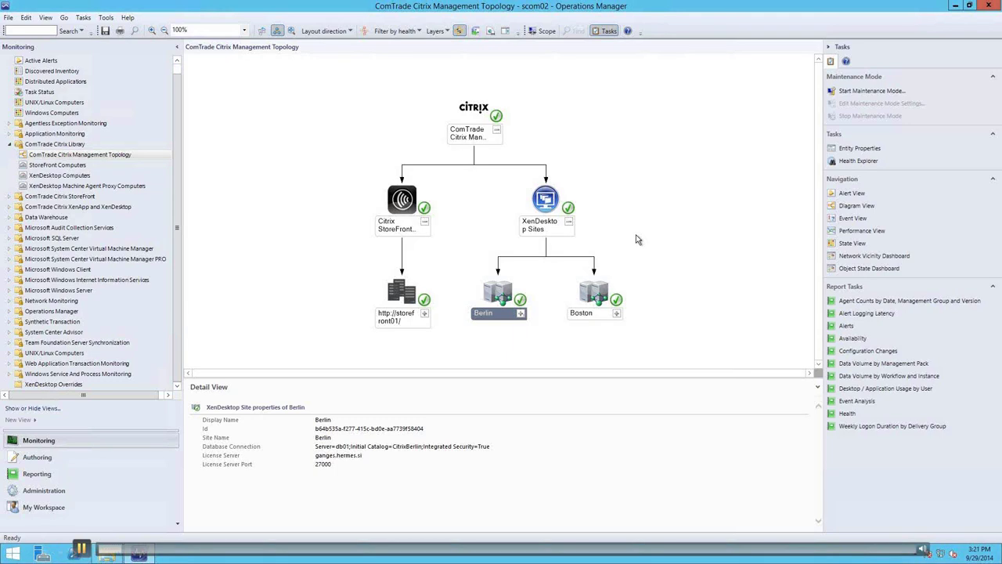
# Open the Desktop / Application Usage by User report for the Berlin site, and include the AMSAD user listed just above user1
pyautogui.click(871, 389)
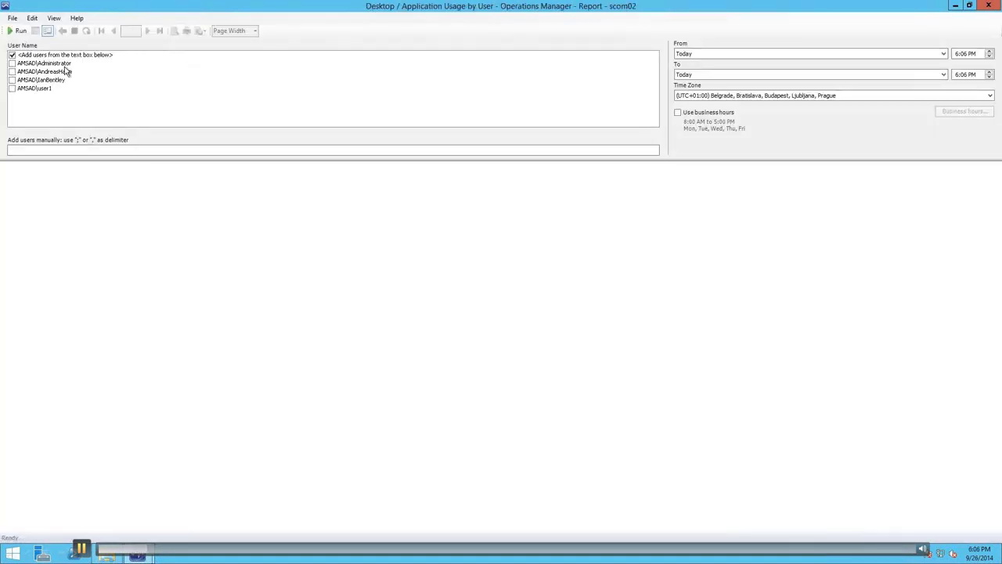
pyautogui.click(13, 82)
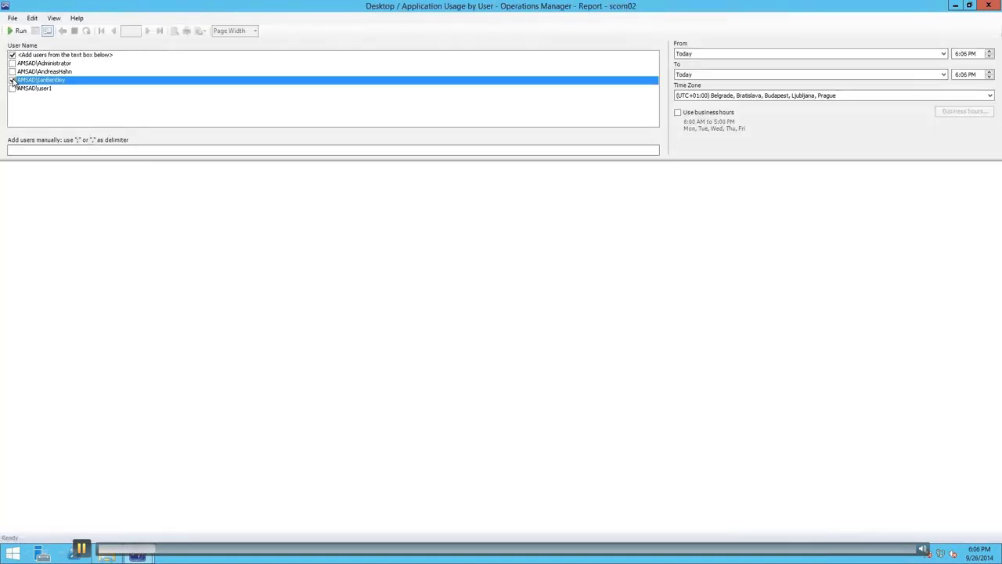
pyautogui.click(13, 81)
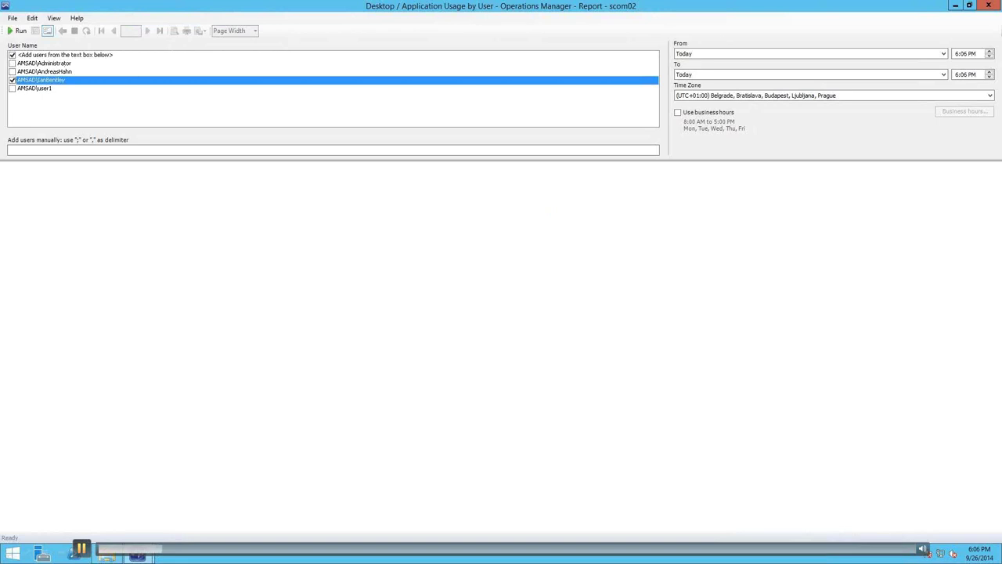
# Set the report's start date to Sunday, September 21, 2014, keep Today as the end date, and run the report
pyautogui.click(684, 54)
pyautogui.click(705, 66)
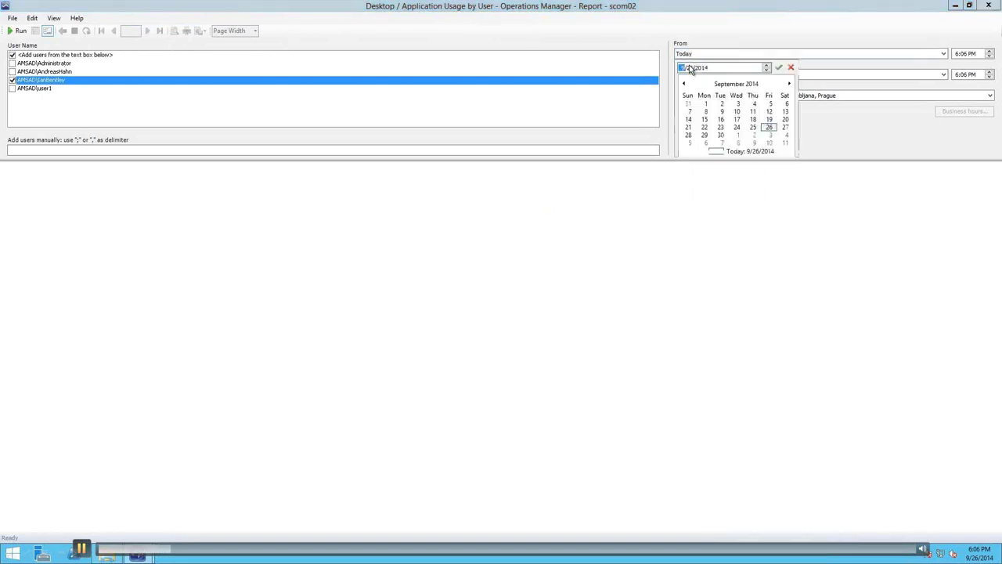
pyautogui.click(689, 127)
pyautogui.click(779, 67)
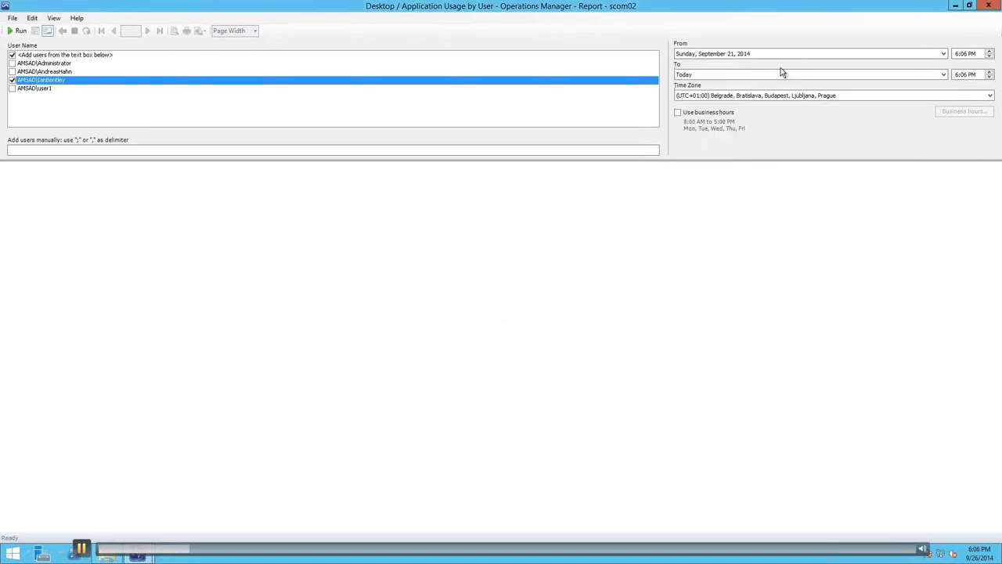
pyautogui.click(25, 31)
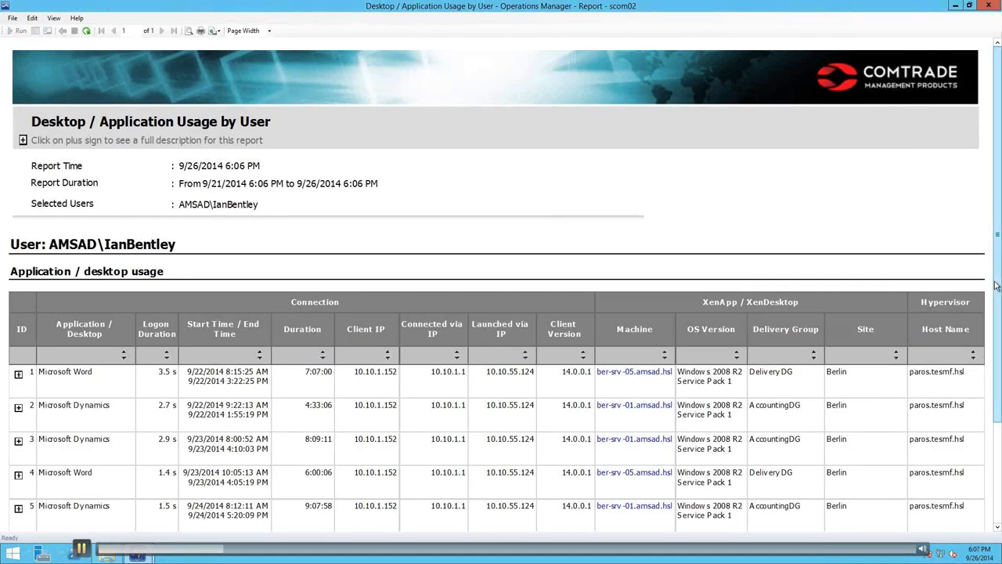
# Expand session 8, Microsoft Dynamics on 9/26/2014, in the usage table and review its performance summary
pyautogui.moveTo(996, 286); pyautogui.dragTo(989, 416)
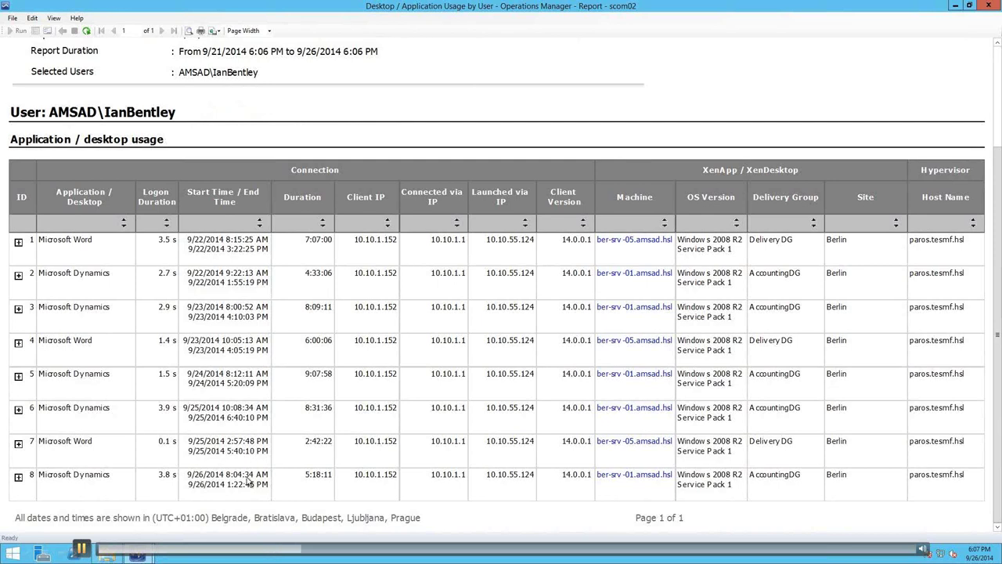
pyautogui.click(18, 477)
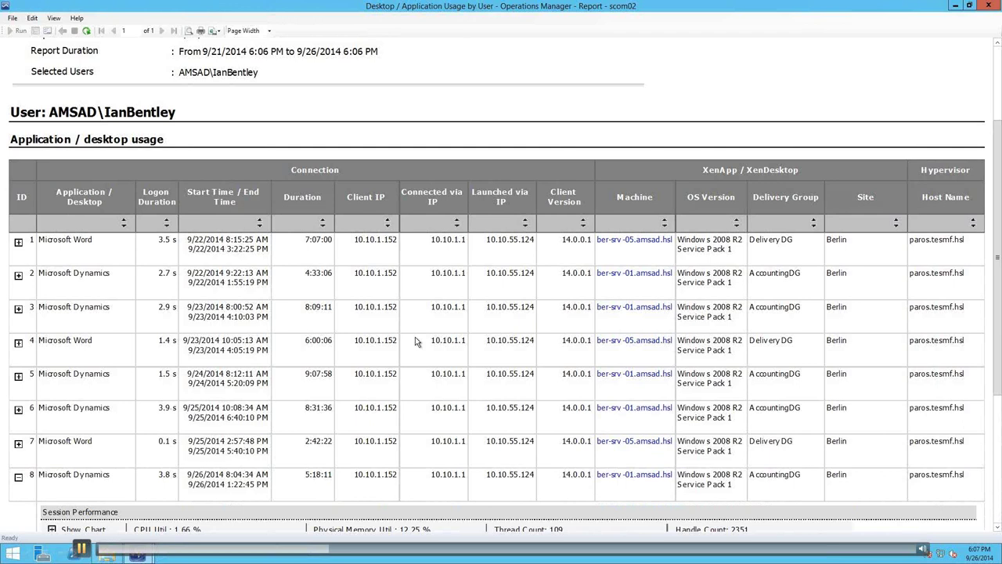
pyautogui.scroll(-3, 415, 341)
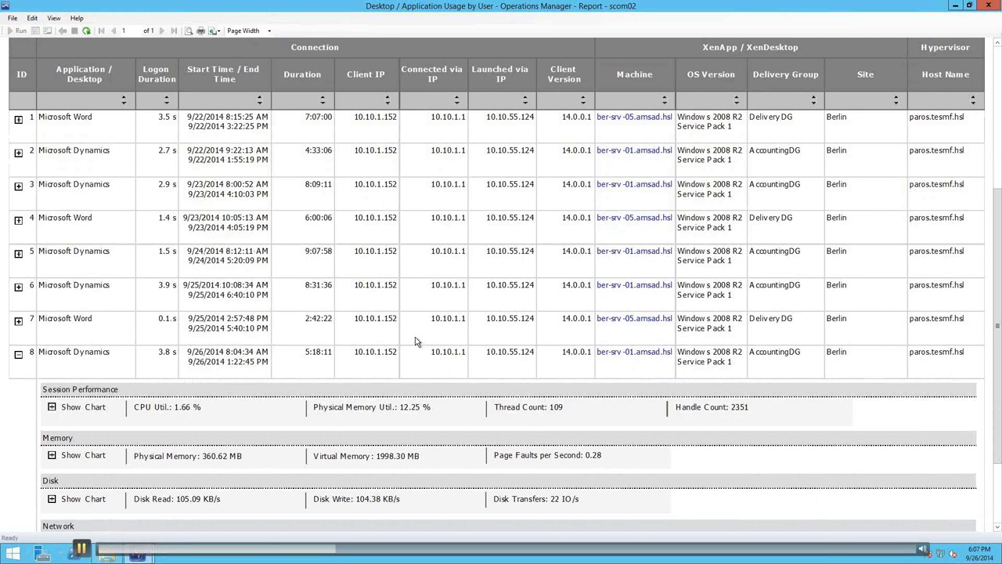
pyautogui.scroll(-3, 415, 341)
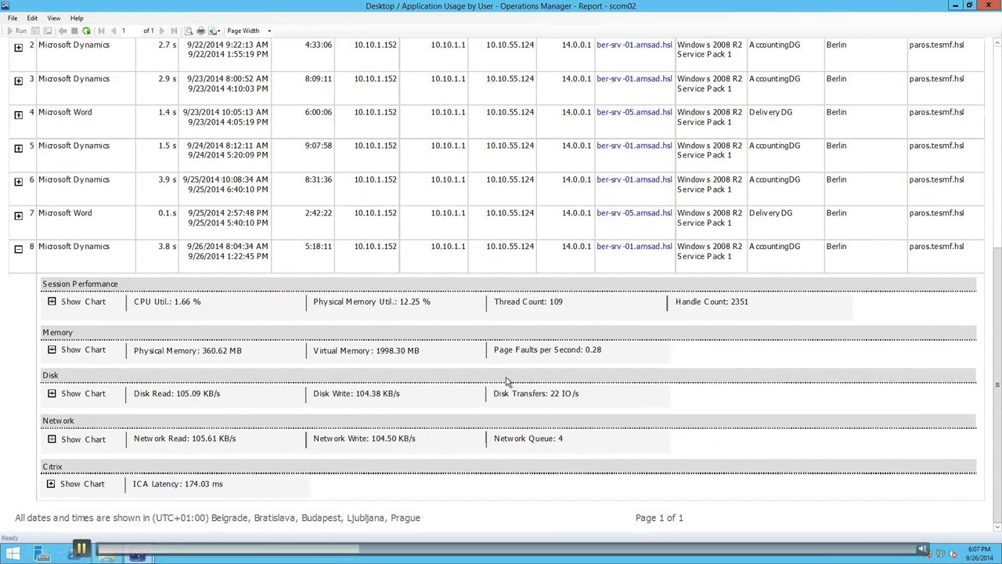
# Review session 8's Session Performance chart and its Memory chart, collapsing each one after viewing
pyautogui.click(53, 302)
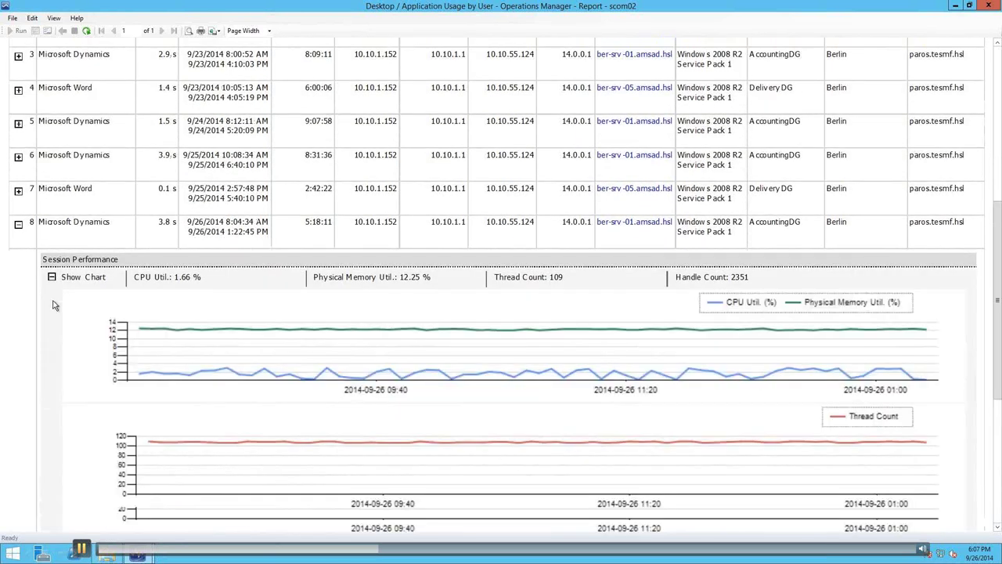
pyautogui.scroll(-1, 53, 304)
pyautogui.scroll(-2, 53, 304)
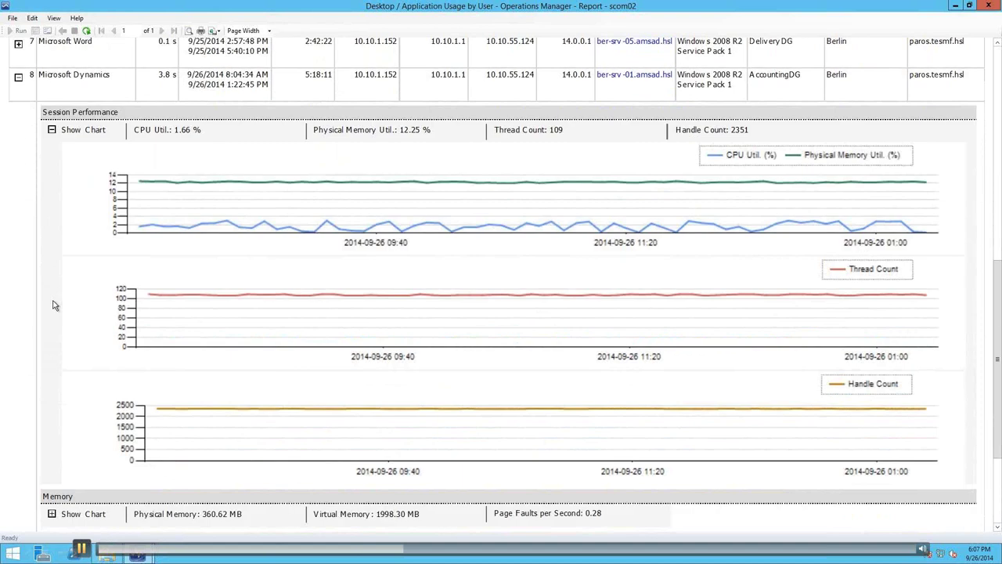
pyautogui.click(51, 130)
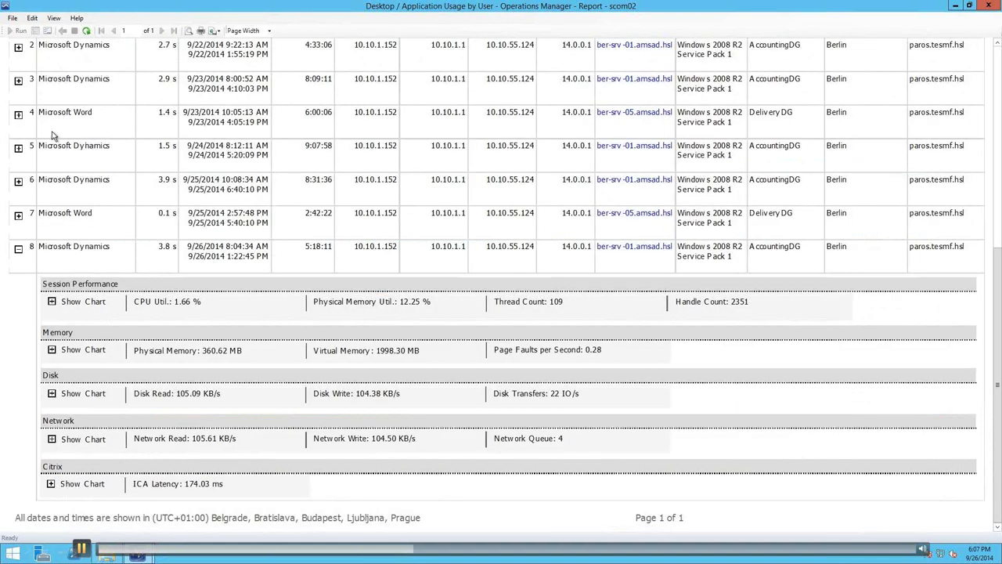
pyautogui.click(52, 350)
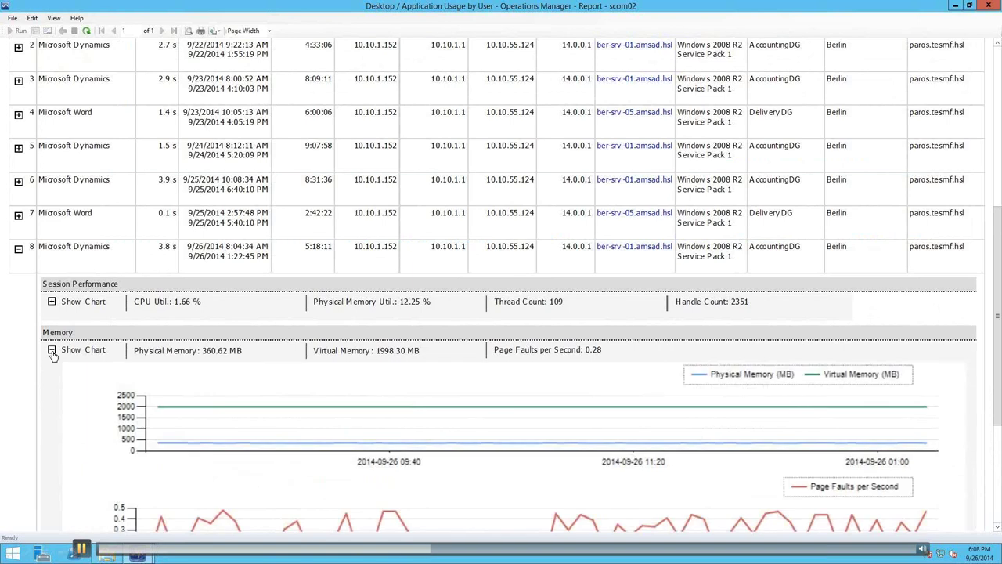
pyautogui.scroll(-1, 54, 357)
pyautogui.scroll(-6, 53, 356)
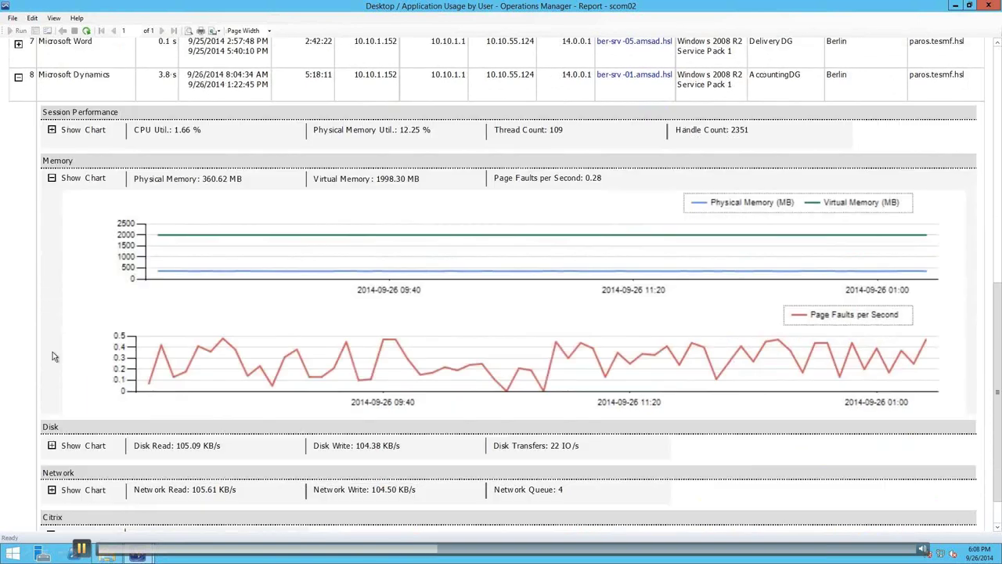
pyautogui.click(53, 180)
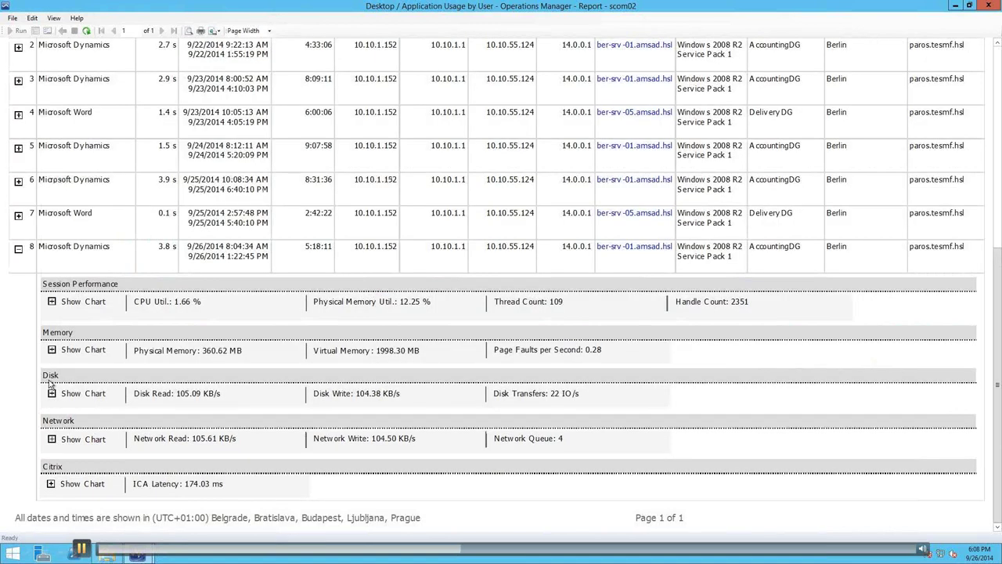
# Review session 8's Disk and Network charts for read, write, transfer and queue trends, collapsing each after viewing
pyautogui.click(52, 393)
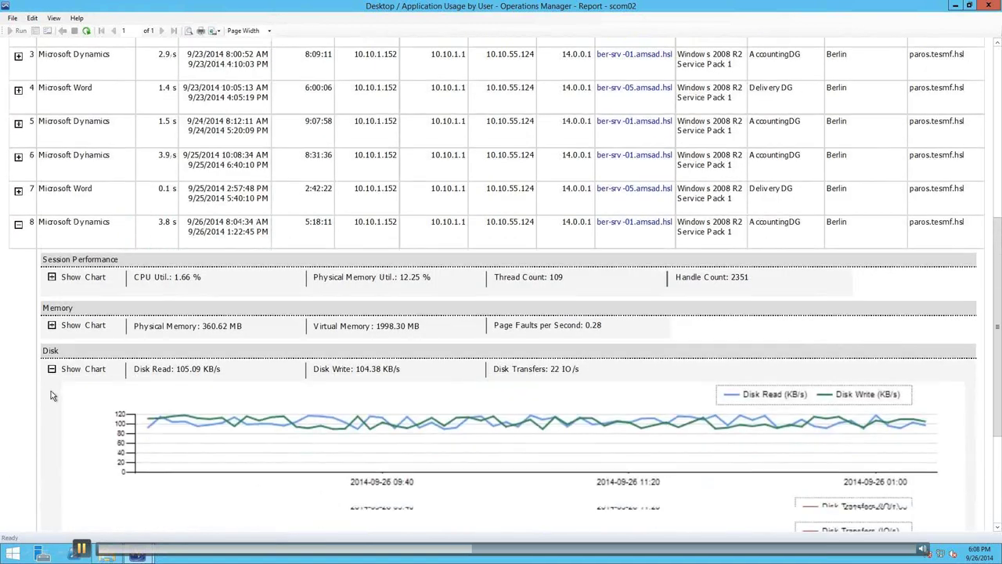
pyautogui.scroll(-5, 51, 394)
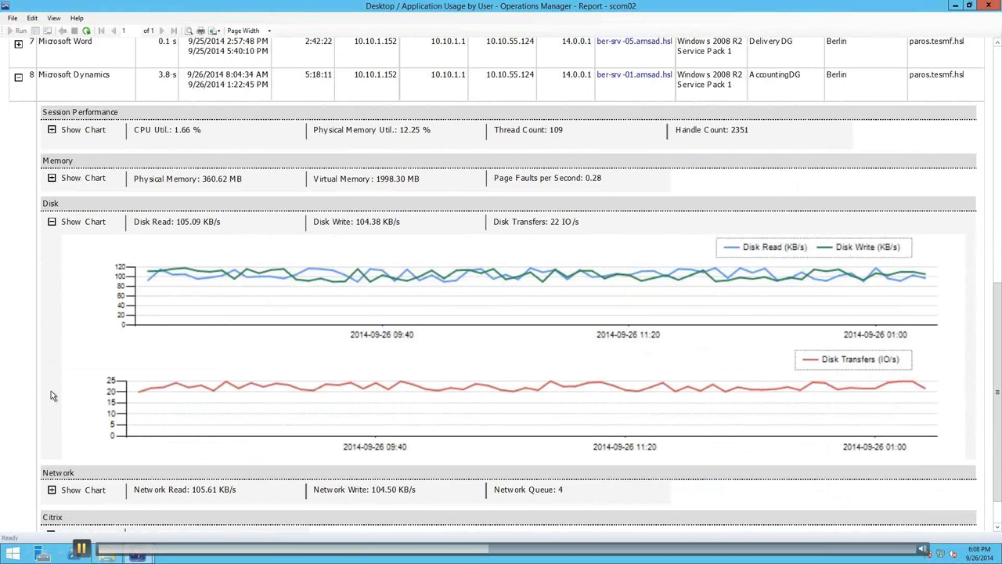
pyautogui.click(51, 222)
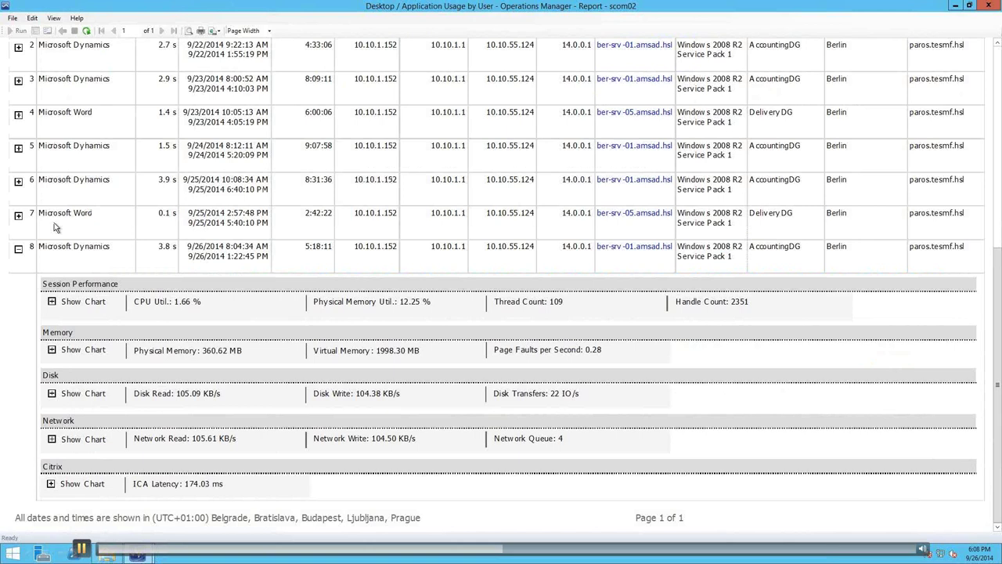
pyautogui.click(52, 439)
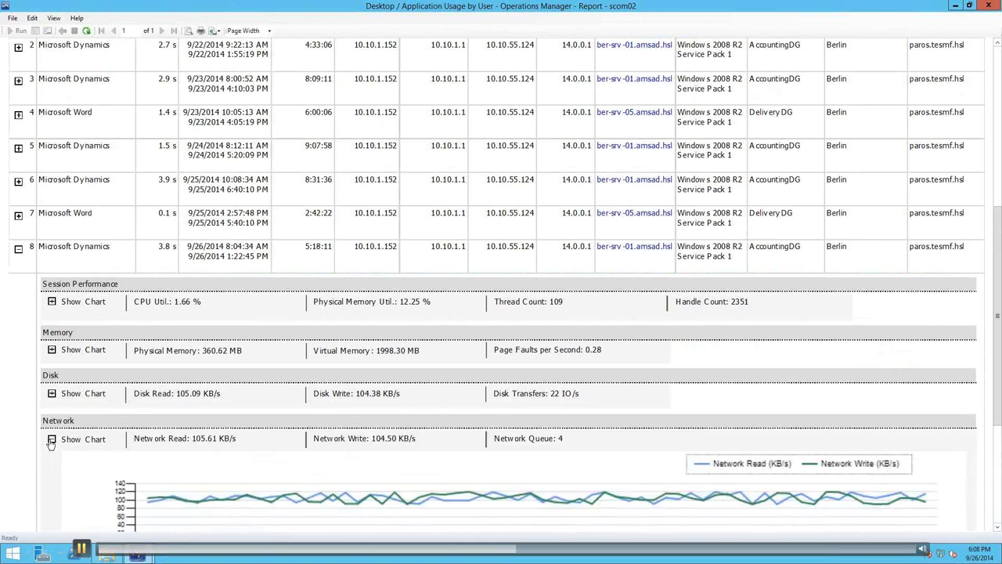
pyautogui.scroll(-3, 51, 443)
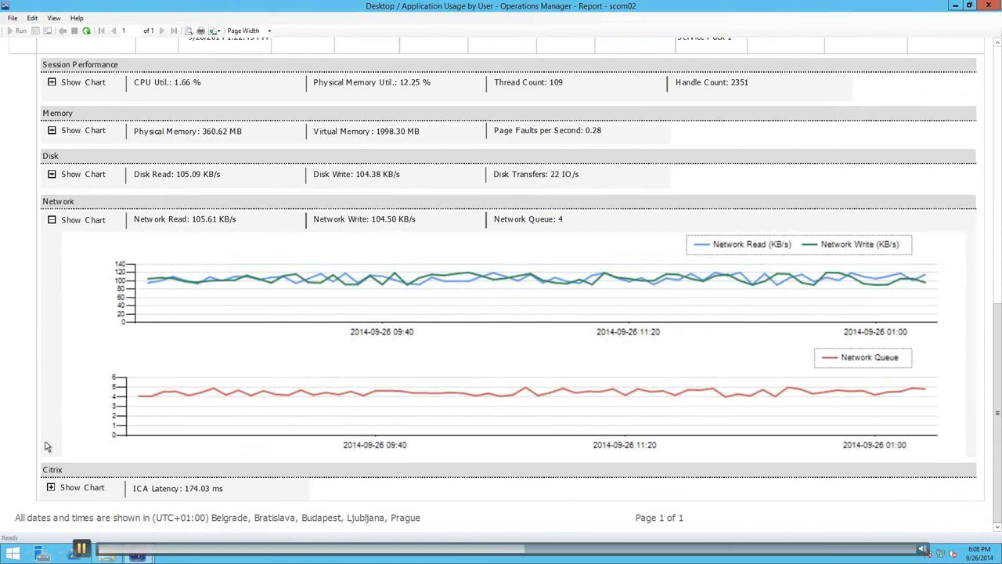
pyautogui.click(51, 221)
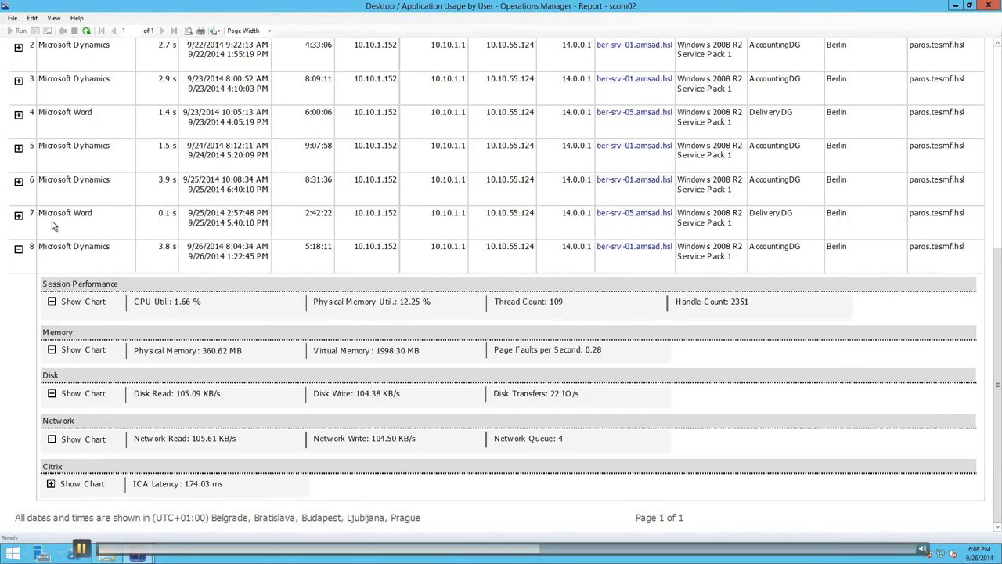
# Expand session 8's Citrix ICA Latency chart, and open the Server Performance report for its machine, ber-srv-01.amsad.hsl, to review its summary
pyautogui.click(50, 484)
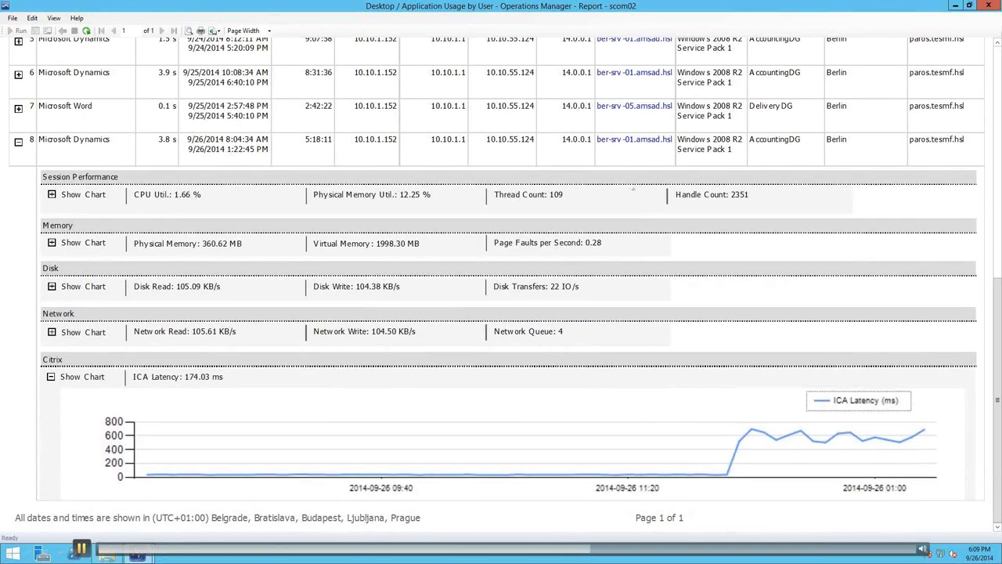
pyautogui.click(638, 145)
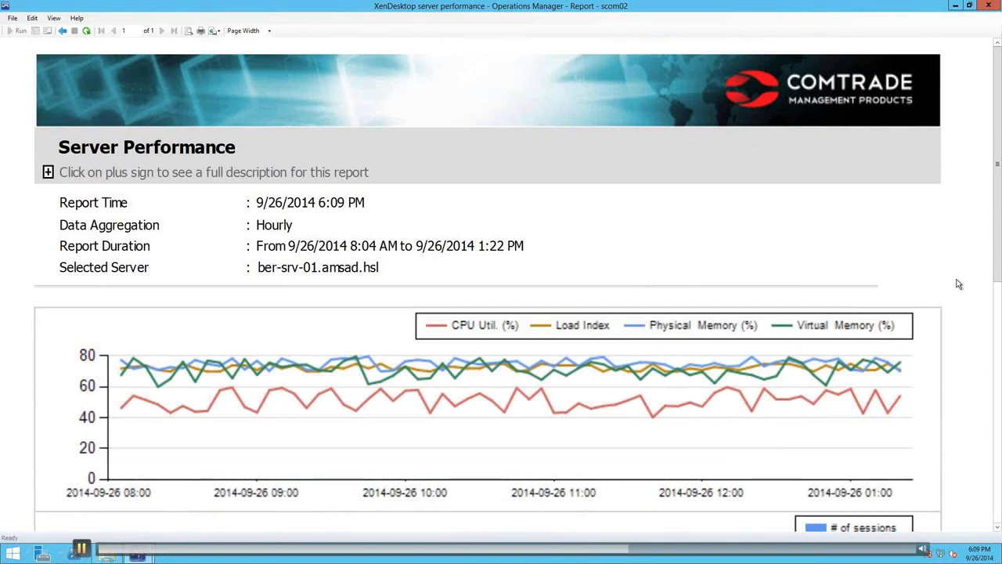
pyautogui.scroll(-1, 958, 284)
pyautogui.scroll(-3, 959, 284)
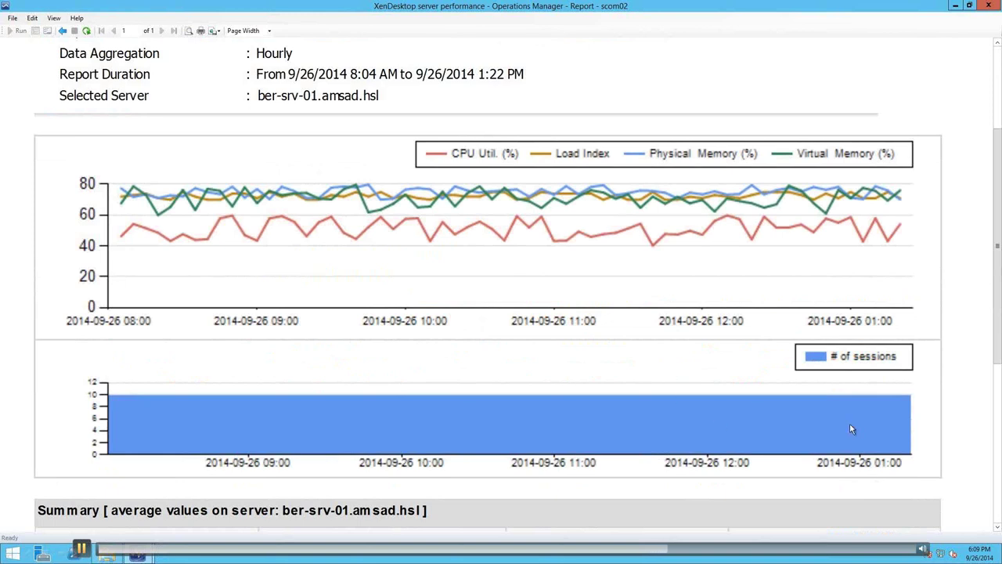
pyautogui.scroll(-3, 852, 429)
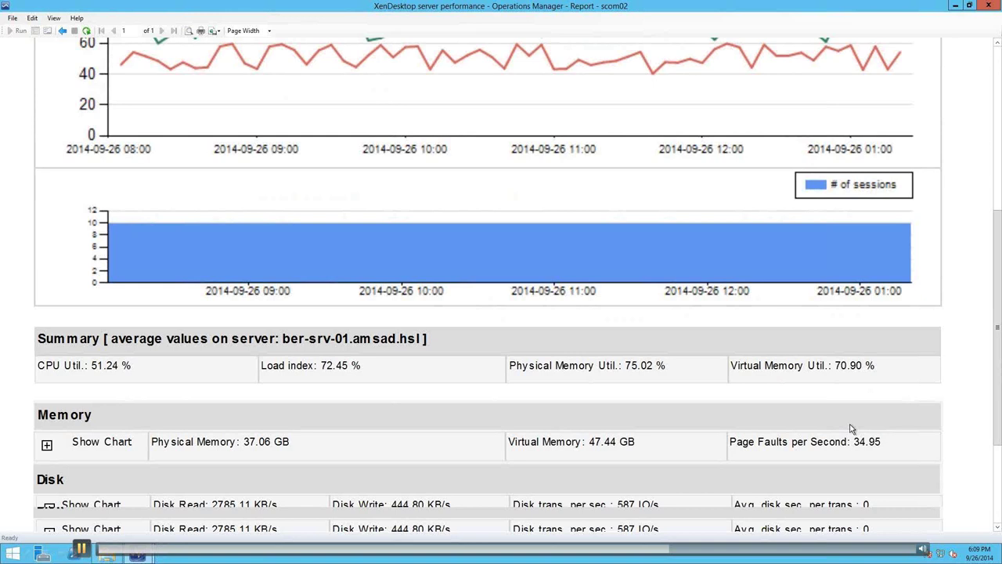
pyautogui.scroll(-3, 519, 231)
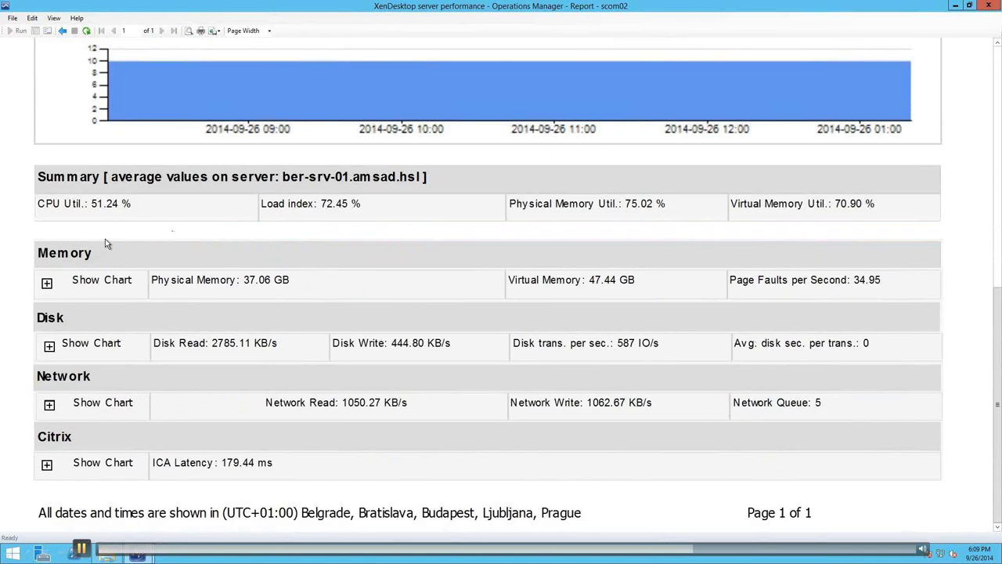
# Review the server's Memory chart and collapse it, and expand the Disk chart to examine the read, write and transfer trends
pyautogui.click(47, 284)
pyautogui.scroll(-1, 226, 289)
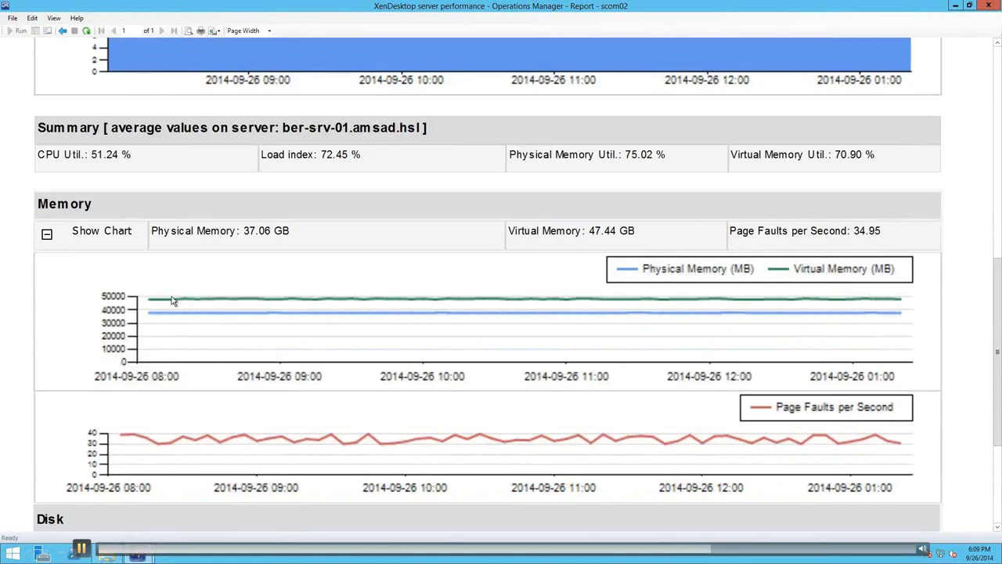
pyautogui.click(47, 233)
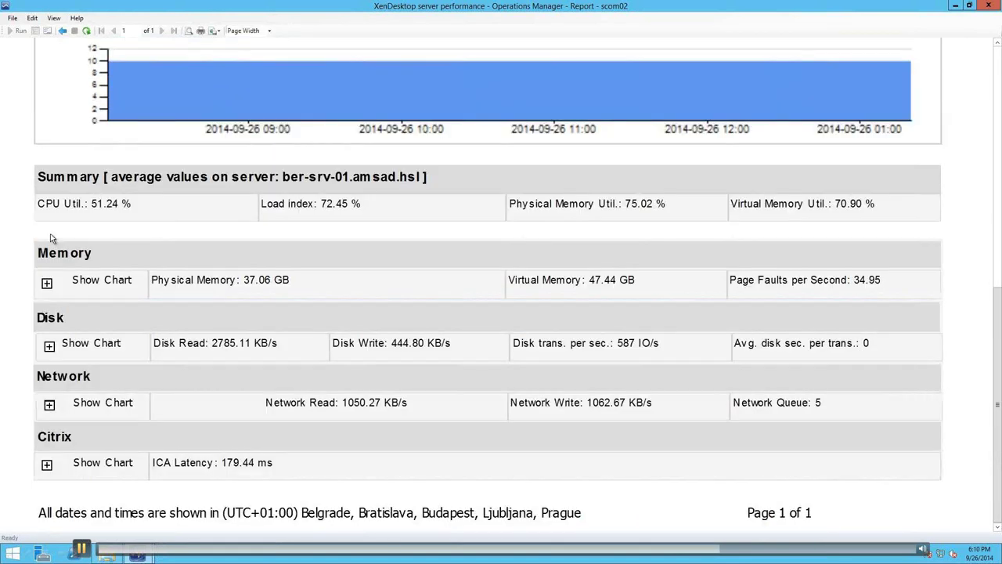
pyautogui.click(49, 344)
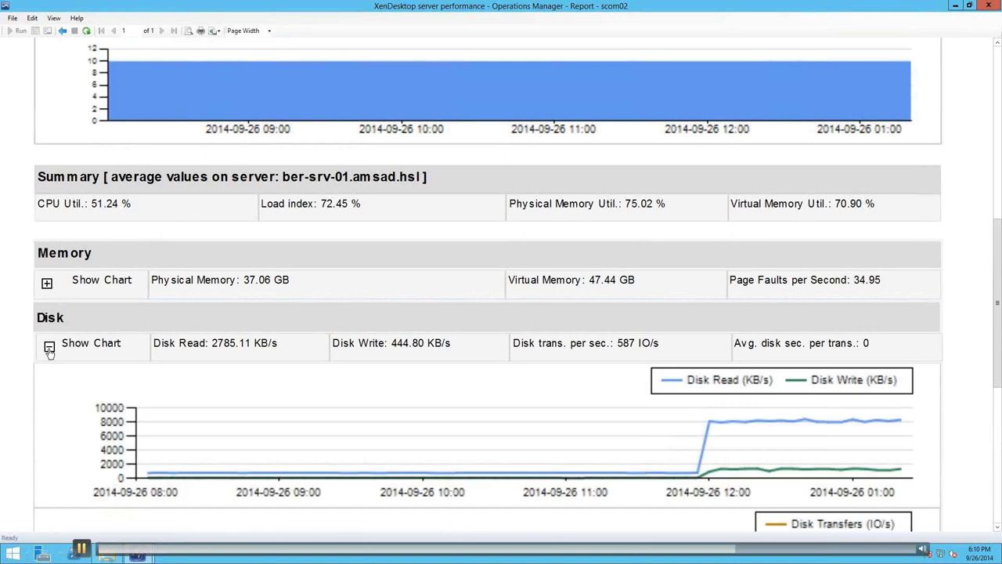
pyautogui.scroll(-1, 50, 352)
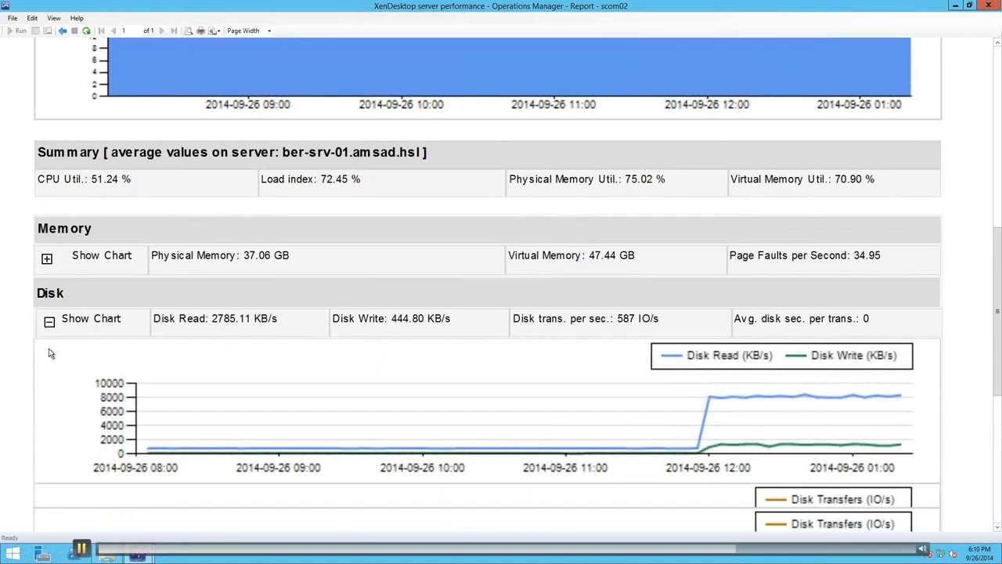
pyautogui.scroll(-1, 50, 354)
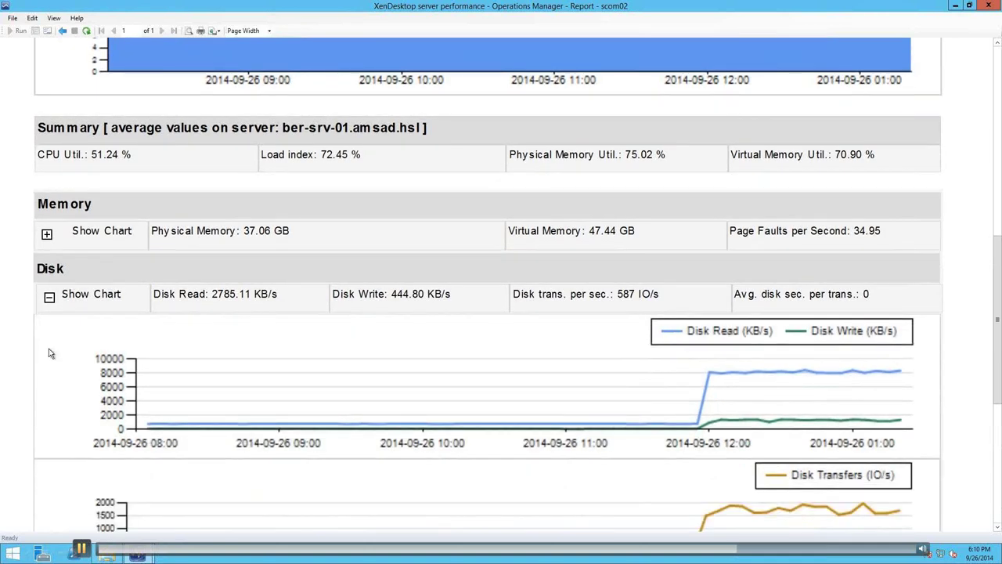
# Examine the server's disk transfers and collapse the Disk chart, and review the Network chart's read, write and queue trends before collapsing it
pyautogui.scroll(-2, 49, 354)
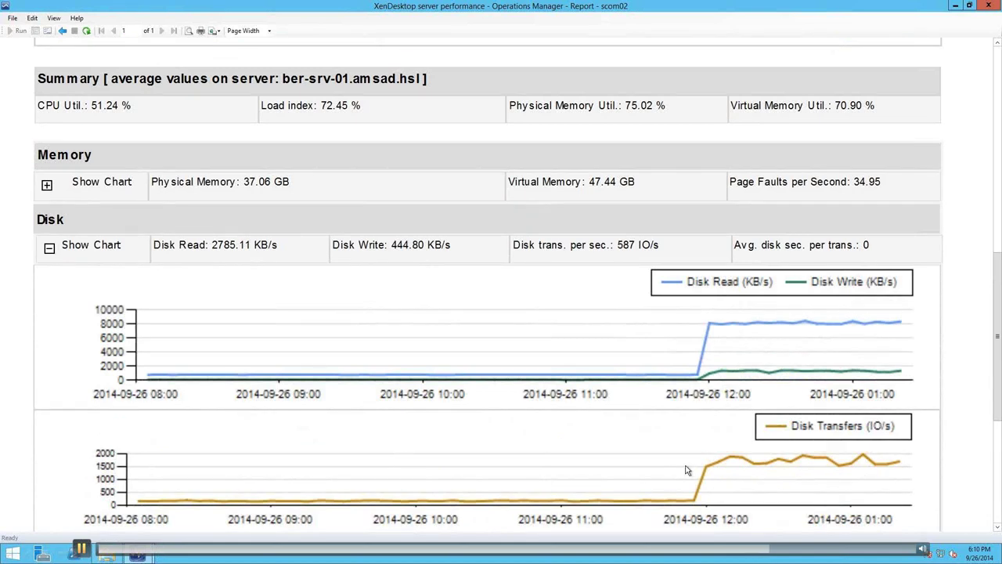
pyautogui.click(49, 248)
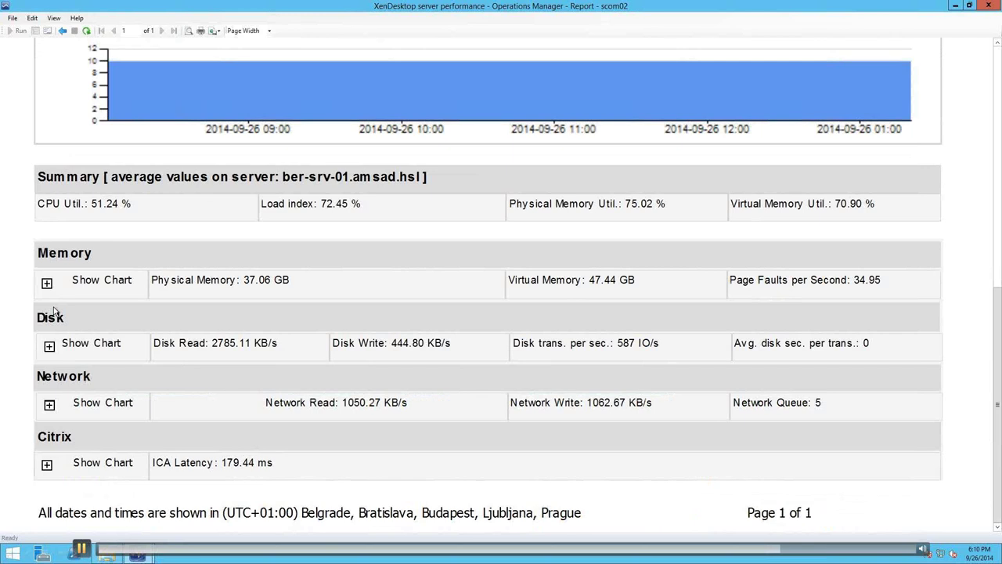
pyautogui.click(48, 405)
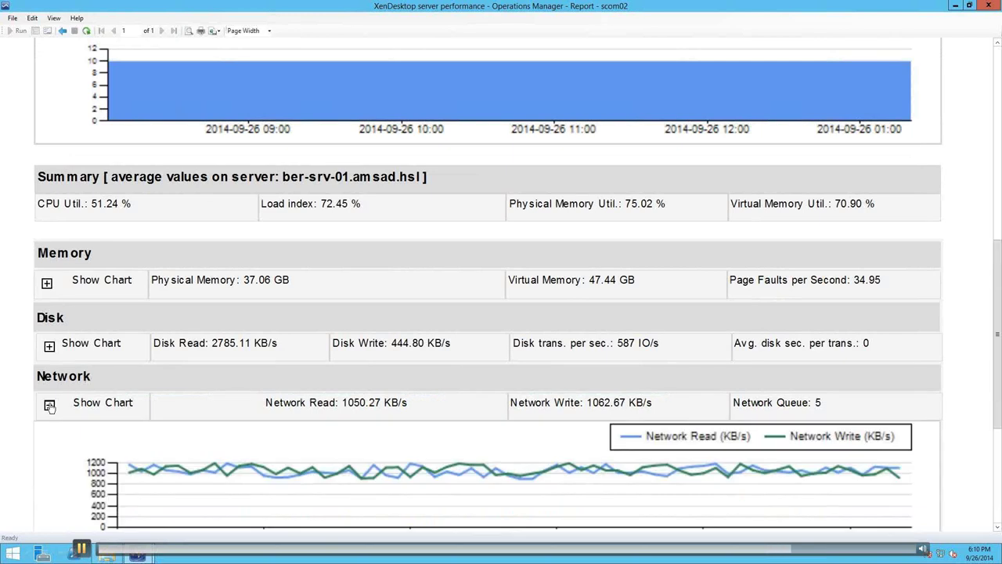
pyautogui.scroll(-3, 50, 406)
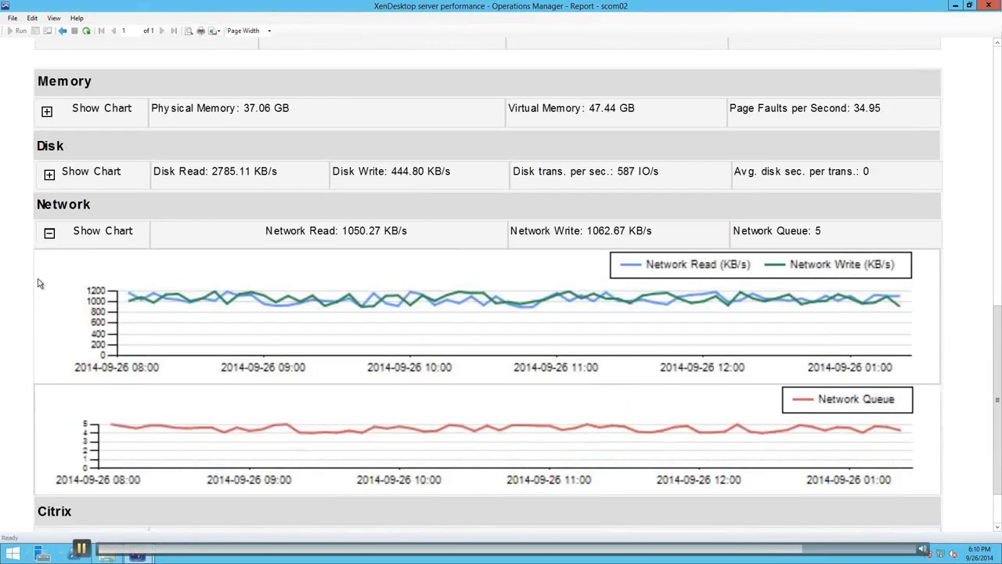
pyautogui.click(48, 235)
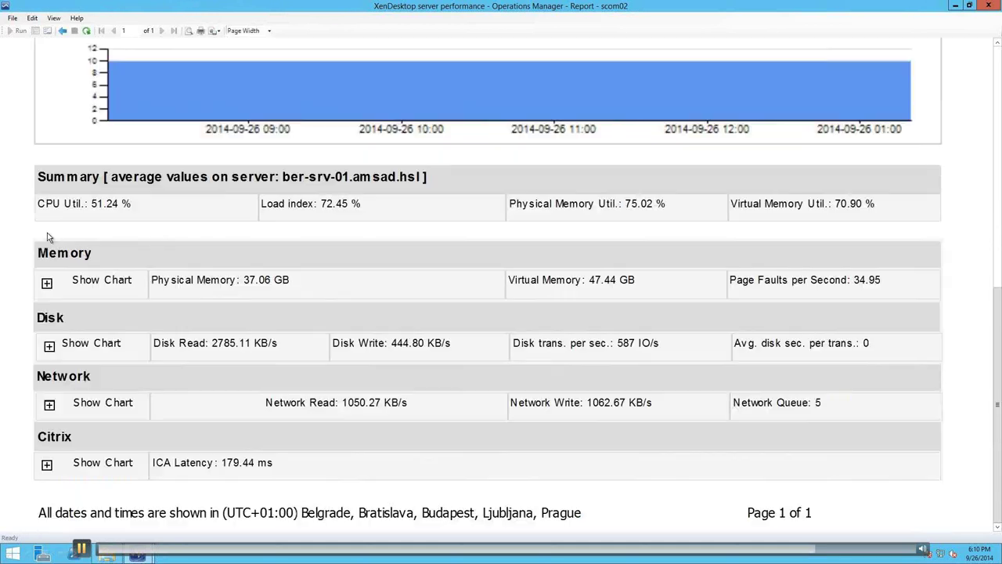
# Expand the server's Citrix chart to examine its average ICA latency trend, and expand the Disk chart again
pyautogui.click(46, 464)
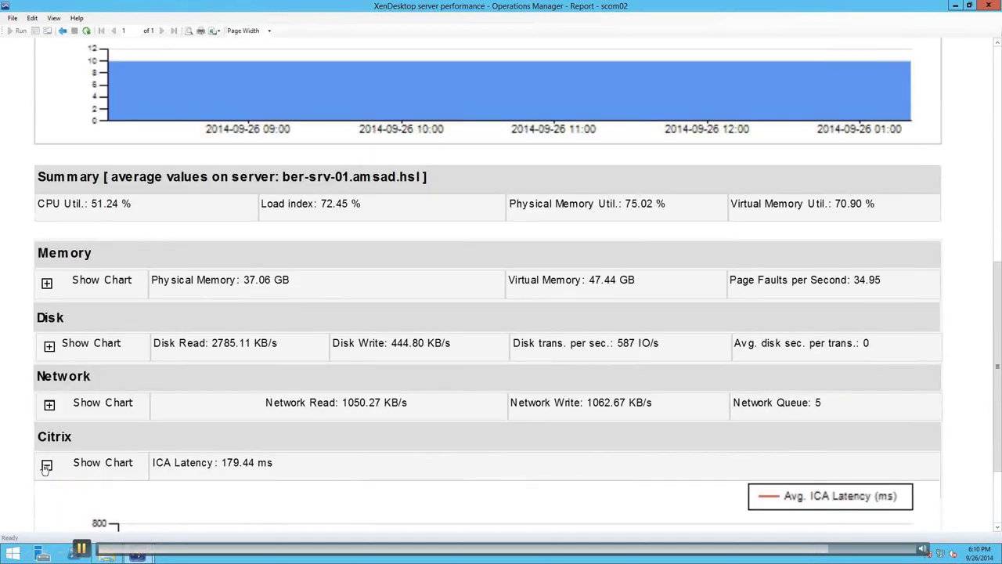
pyautogui.scroll(-3, 21, 466)
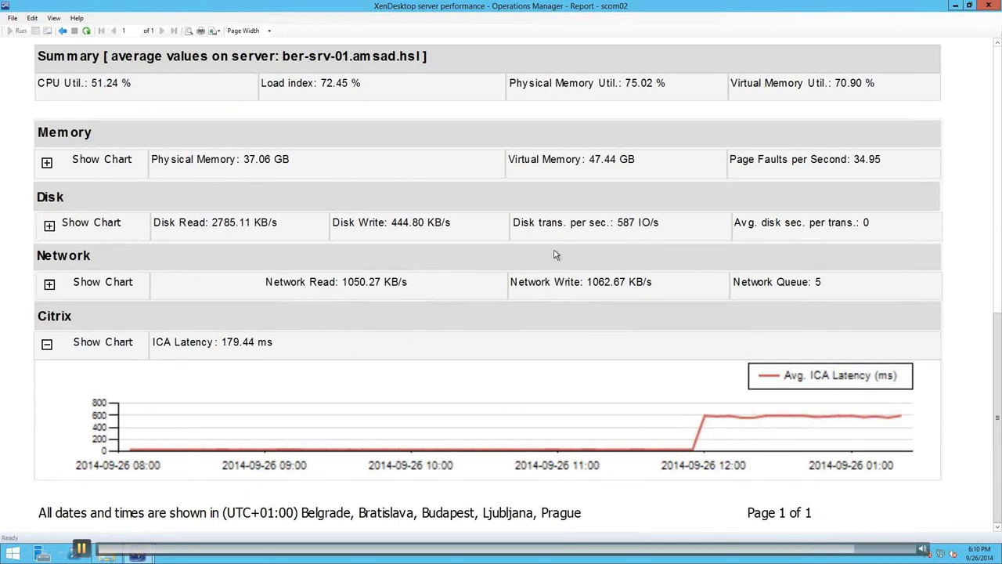
pyautogui.click(49, 226)
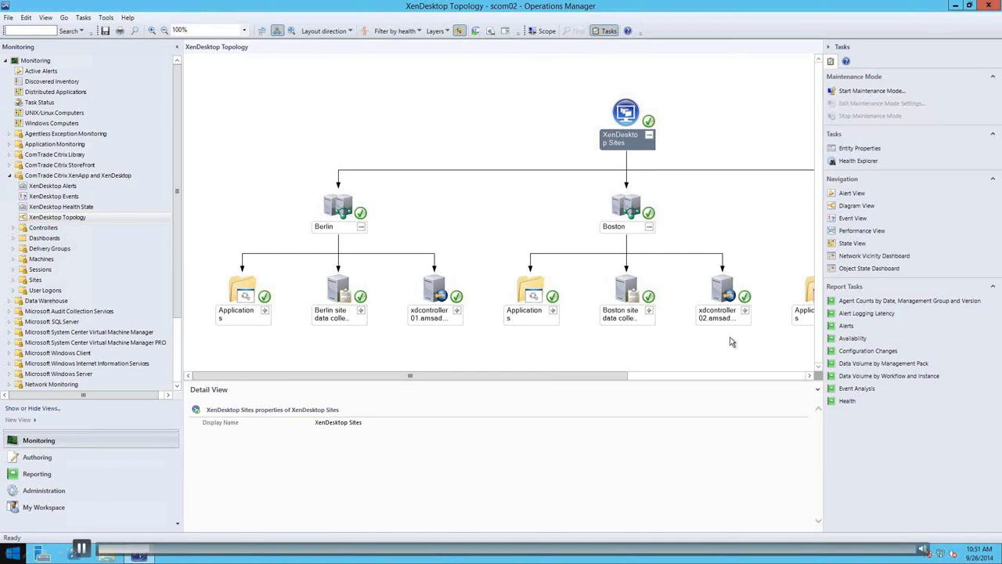
# Run the Weekly Logon Duration by Delivery Group report for the Boston site, starting from Monday, August 25, 2014
pyautogui.click(636, 213)
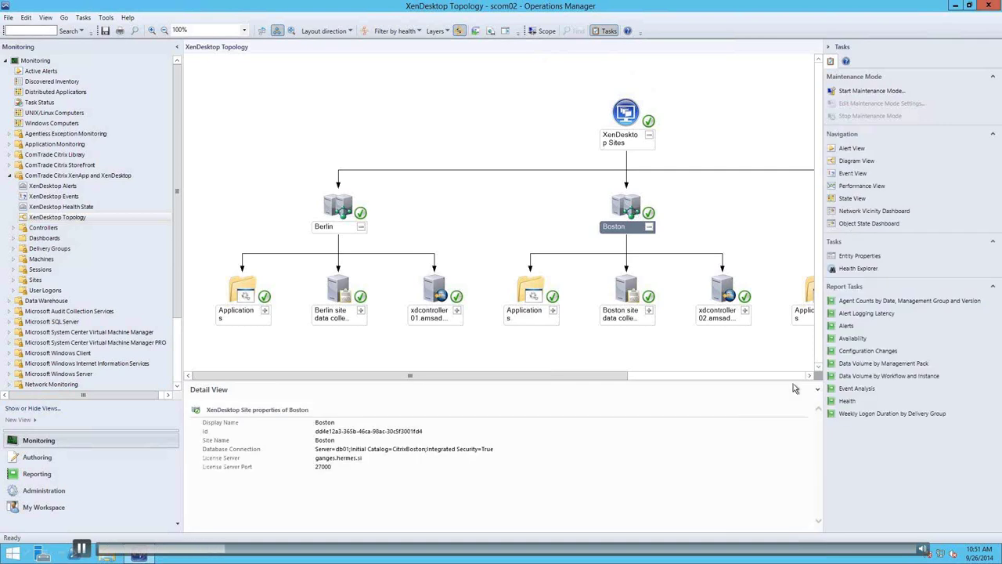
pyautogui.click(848, 415)
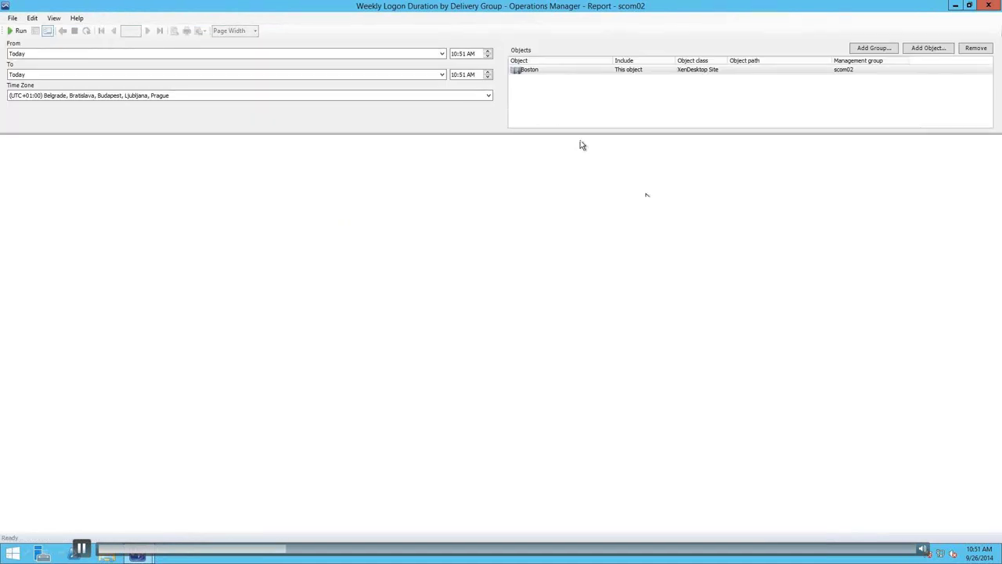
pyautogui.click(444, 53)
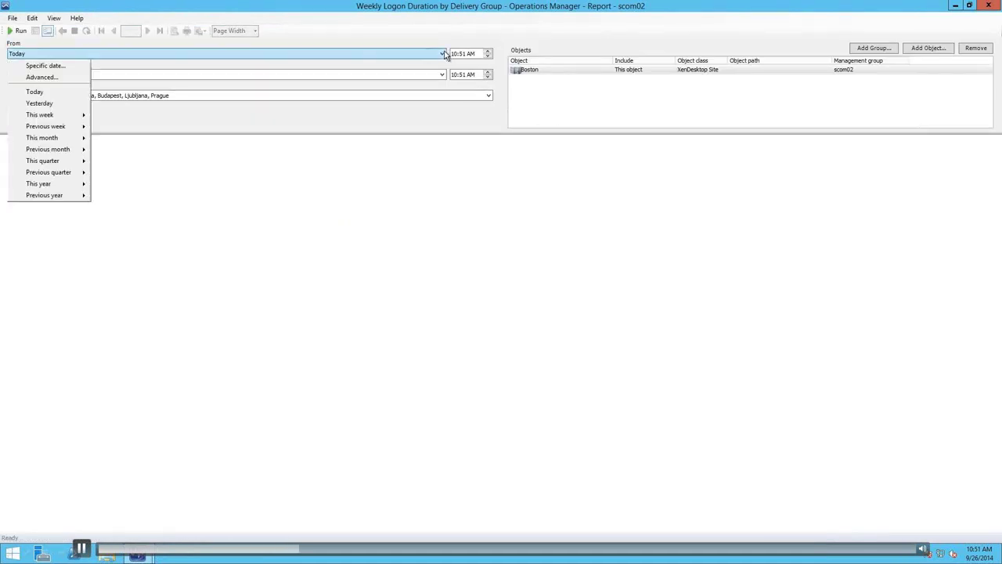
pyautogui.click(57, 66)
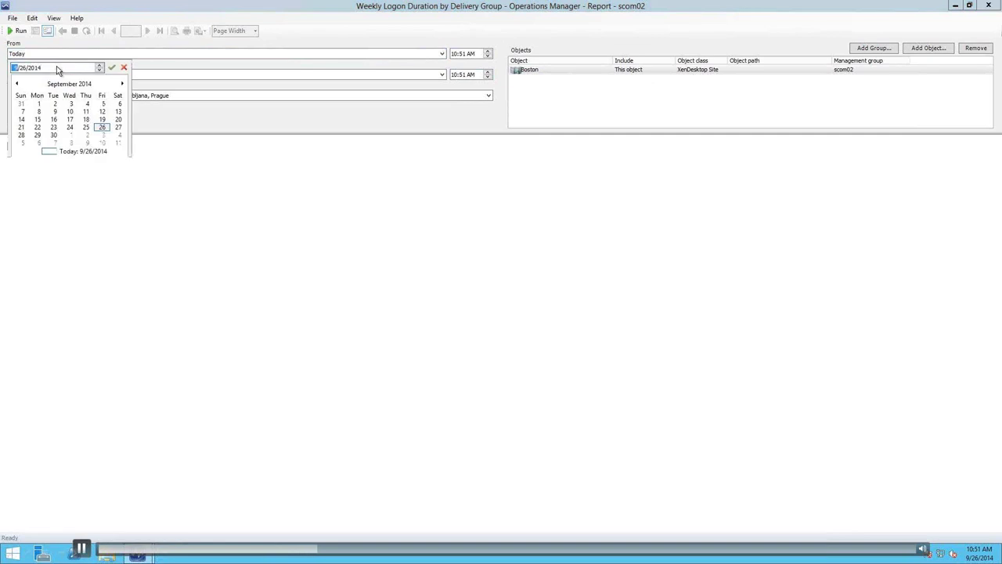
pyautogui.click(17, 83)
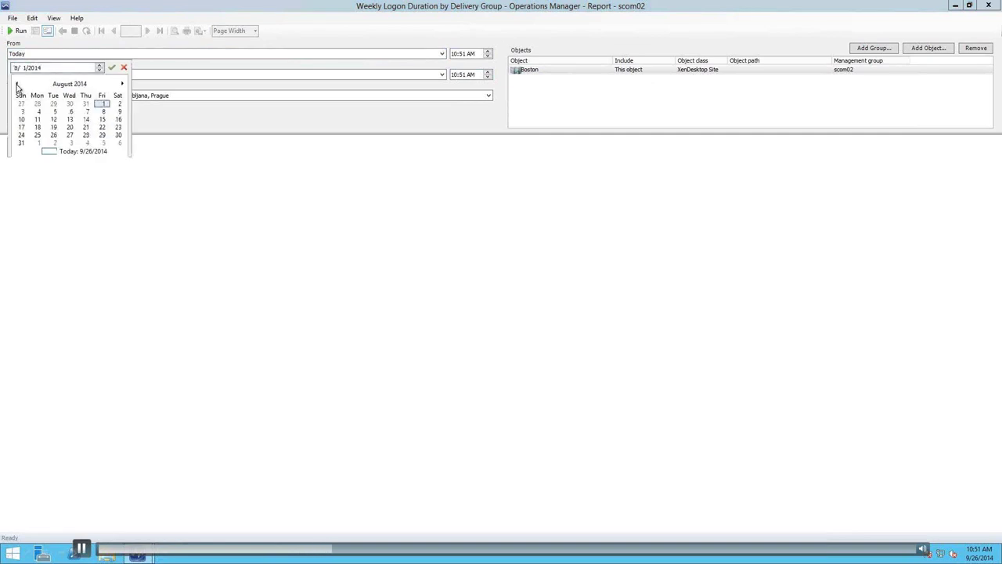
pyautogui.click(37, 134)
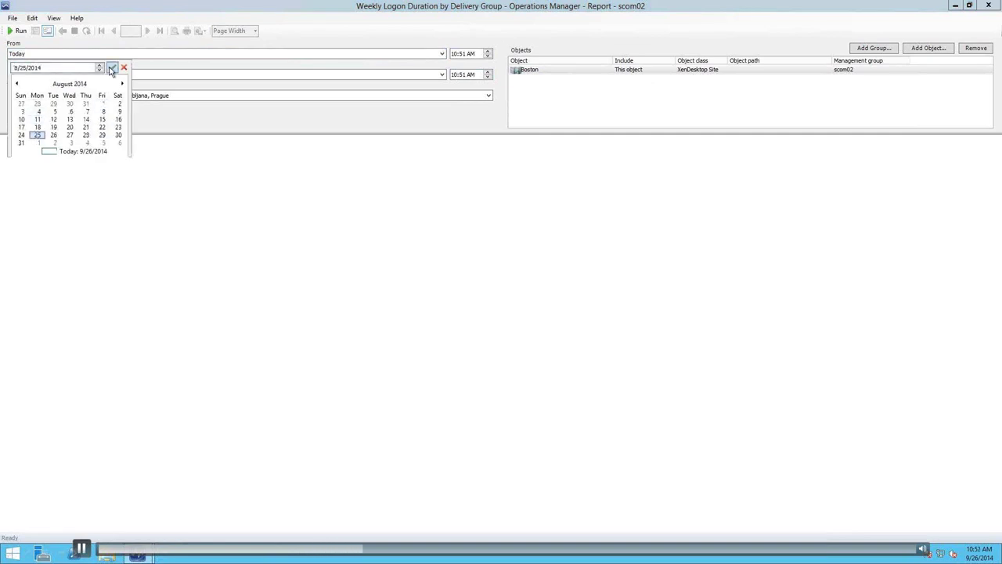
pyautogui.click(111, 68)
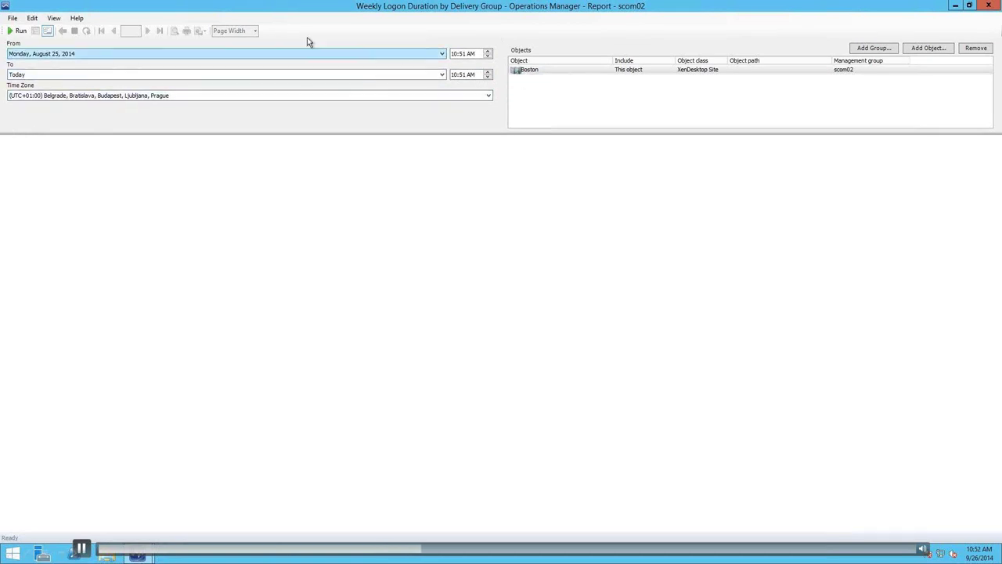
pyautogui.click(20, 31)
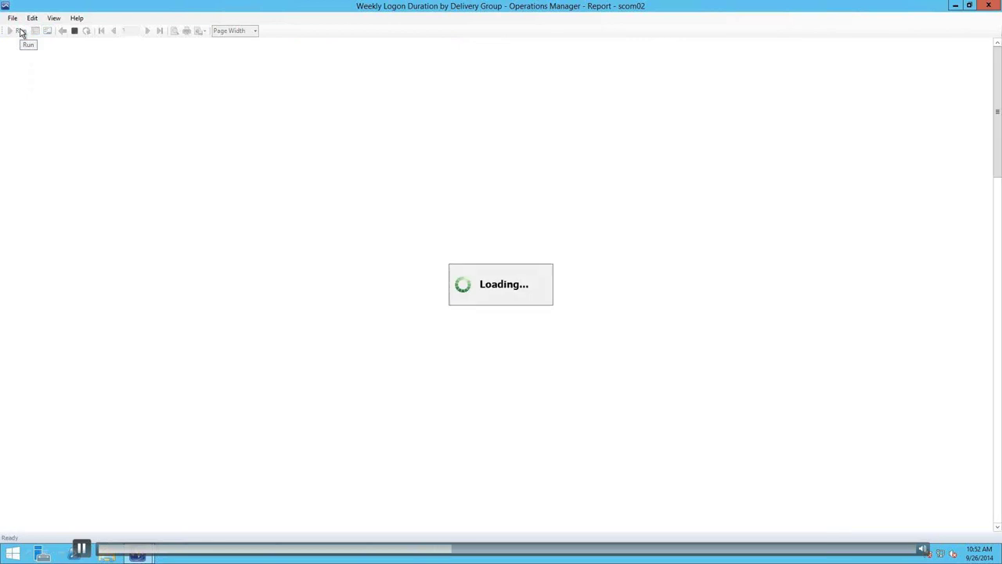
# Set the report's zoom level to 150%
pyautogui.click(245, 30)
pyautogui.write('150%')
pyautogui.press('Return')
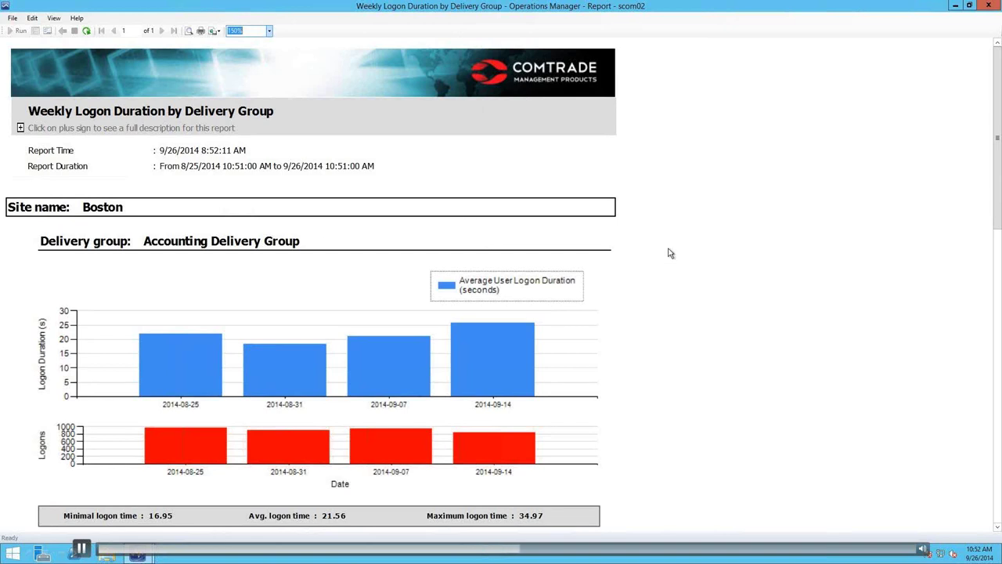
# Compare the weekly logon duration and logon count charts of the Accounting and Executive Delivery Groups
pyautogui.scroll(-1, 669, 253)
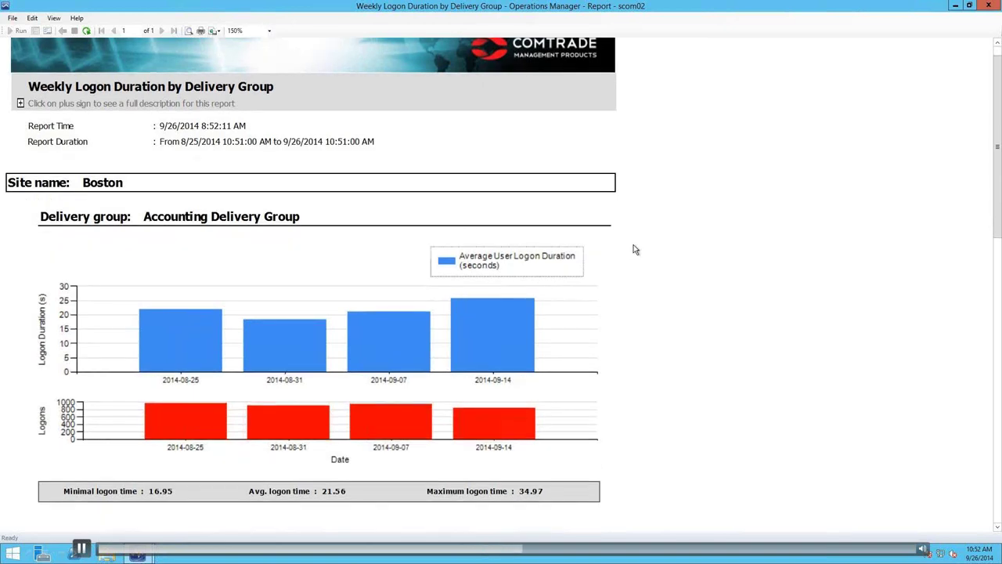
pyautogui.scroll(-3, 635, 249)
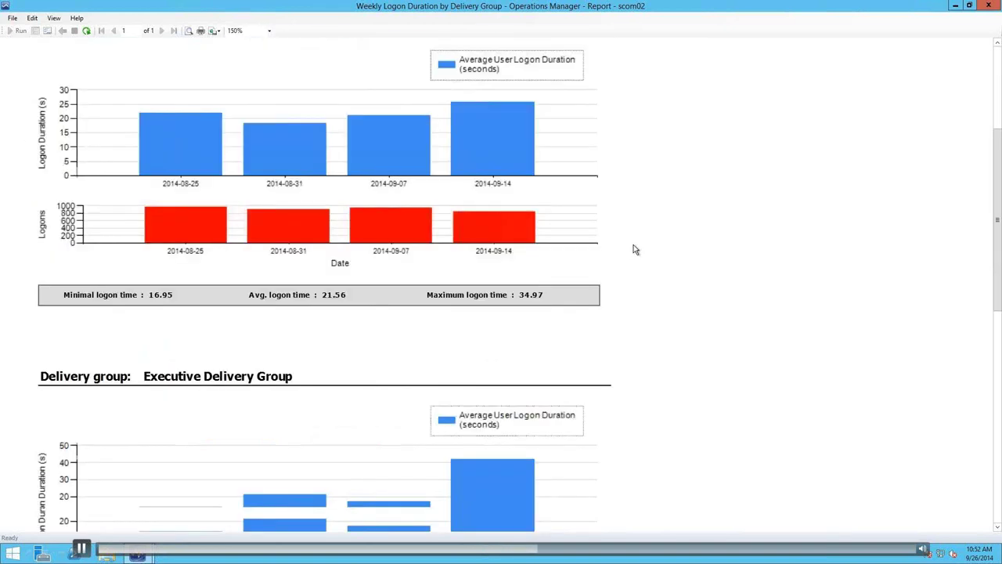
pyautogui.scroll(-2, 635, 249)
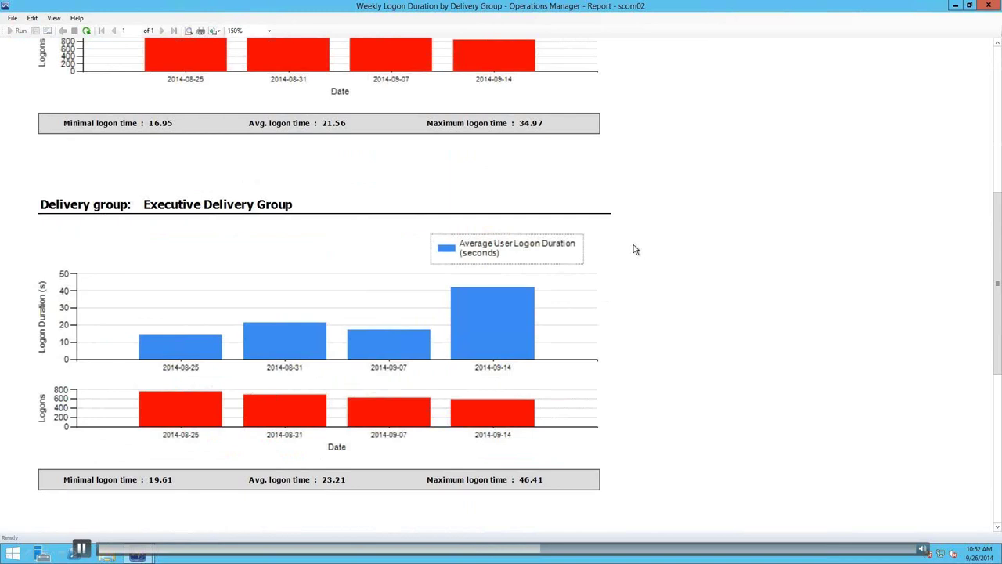
pyautogui.scroll(-3, 623, 222)
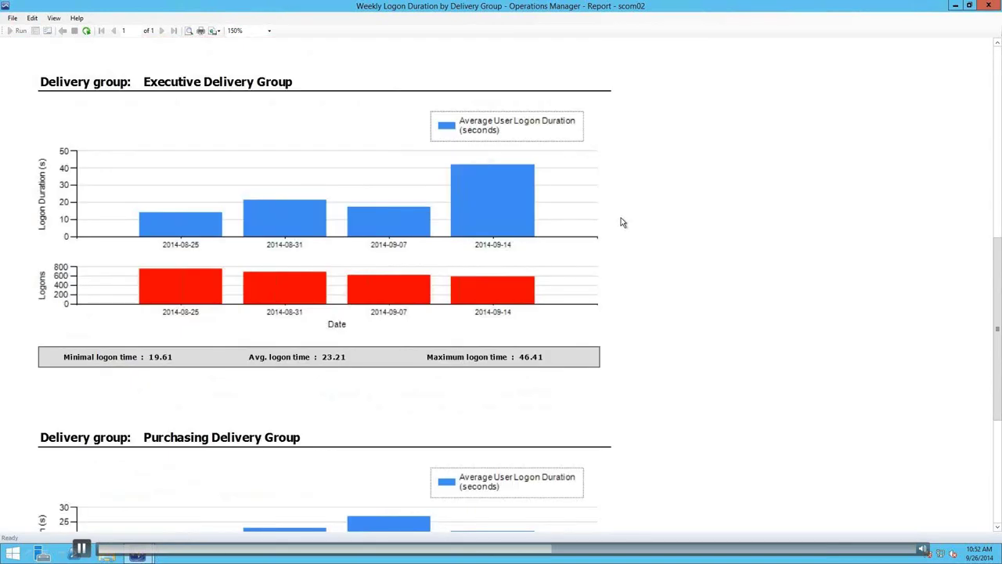
# Open the Executive Delivery Group's logon details from its 2014-09-14 bar, and examine the logon duration, daily logons and Logon Phase Details charts
pyautogui.click(505, 196)
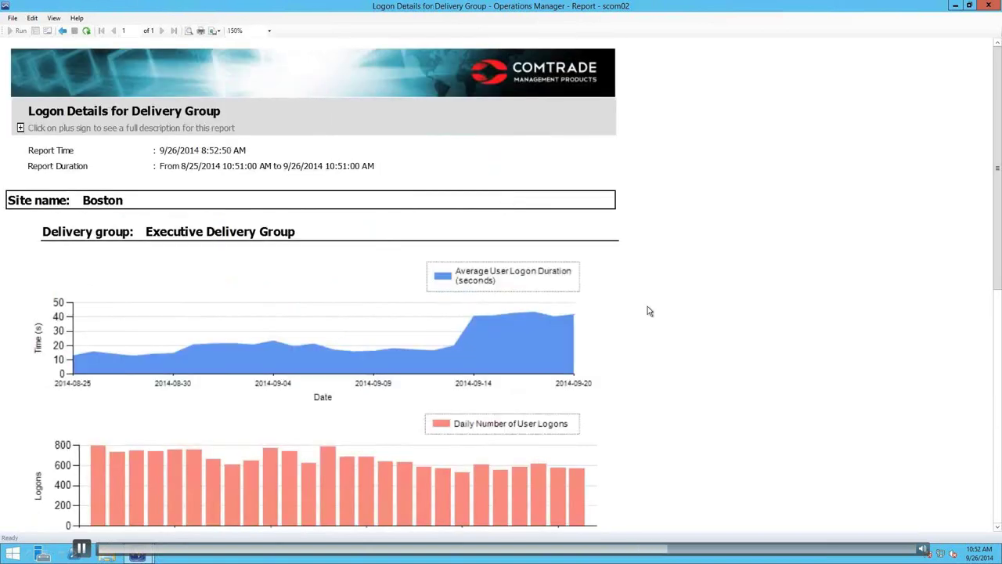
pyautogui.scroll(-1, 647, 311)
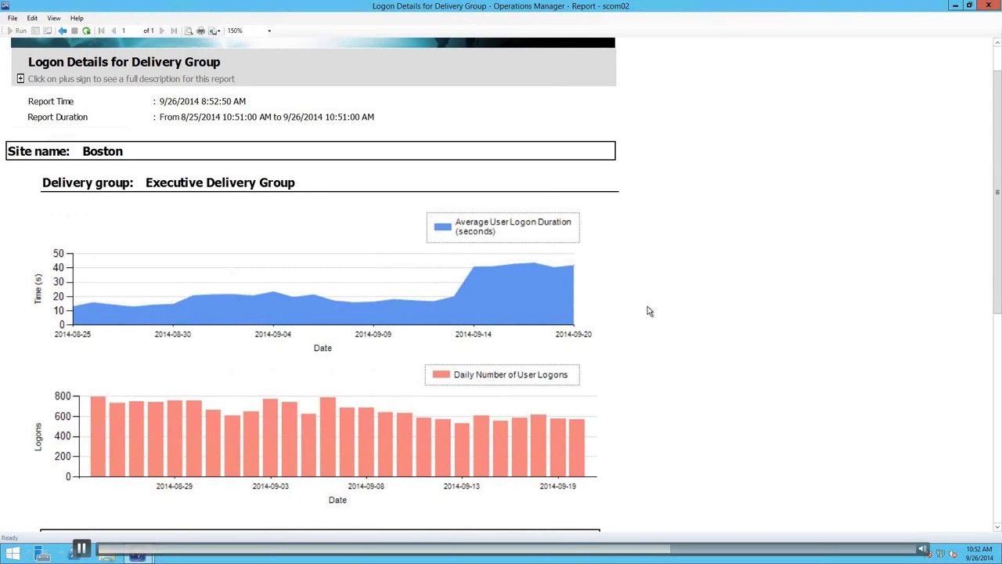
pyautogui.scroll(-1, 647, 311)
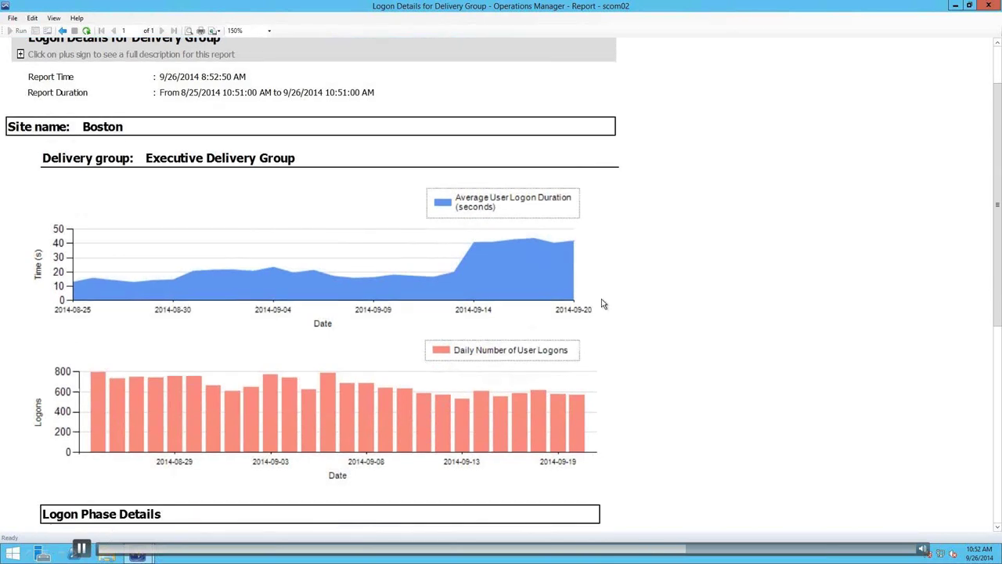
pyautogui.scroll(-1, 615, 425)
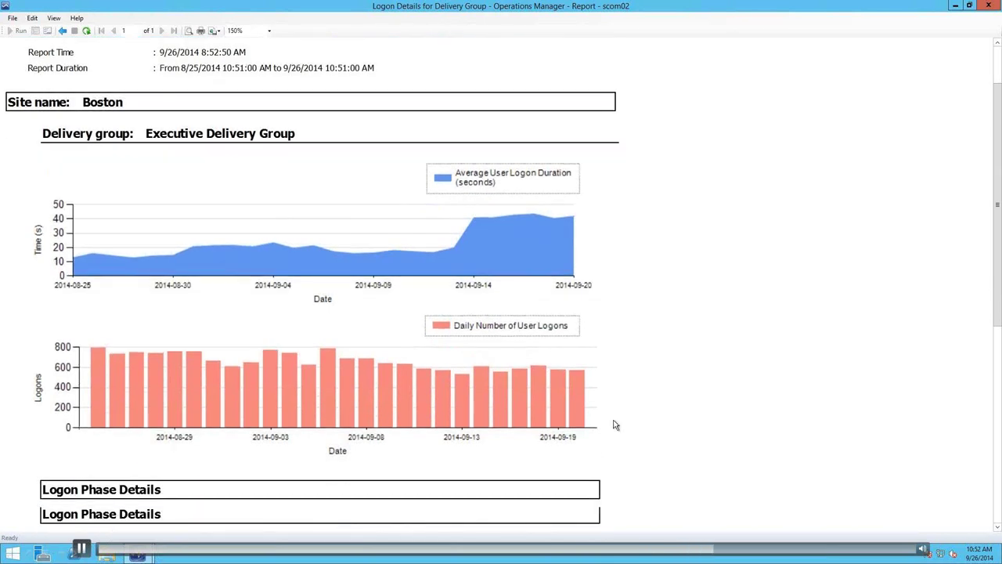
pyautogui.scroll(-6, 615, 425)
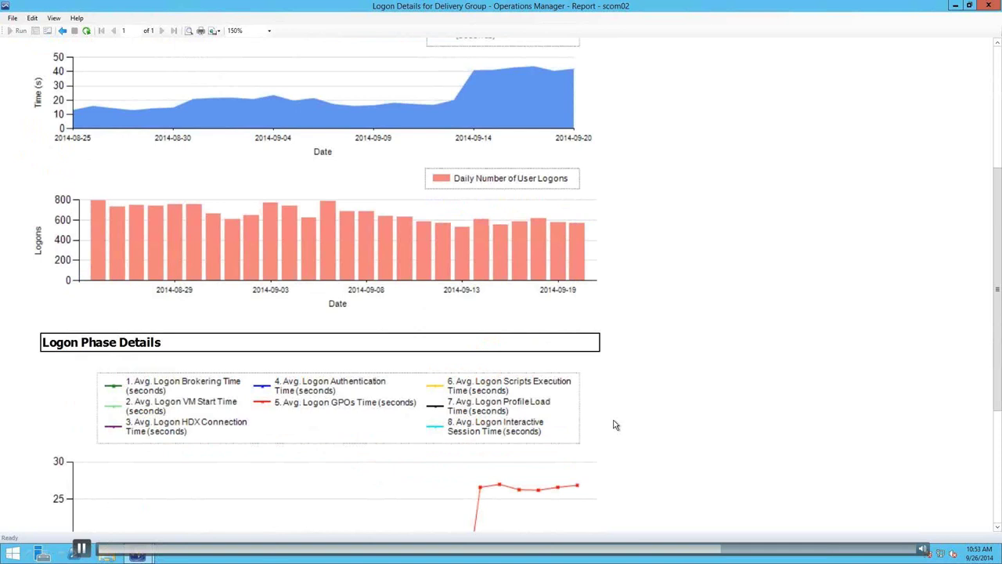
pyautogui.scroll(-9, 615, 425)
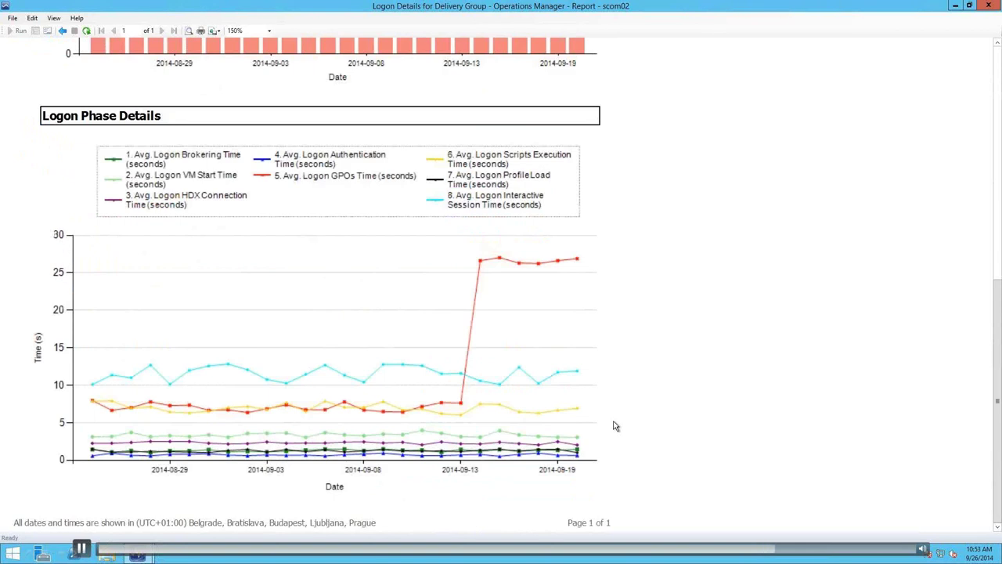